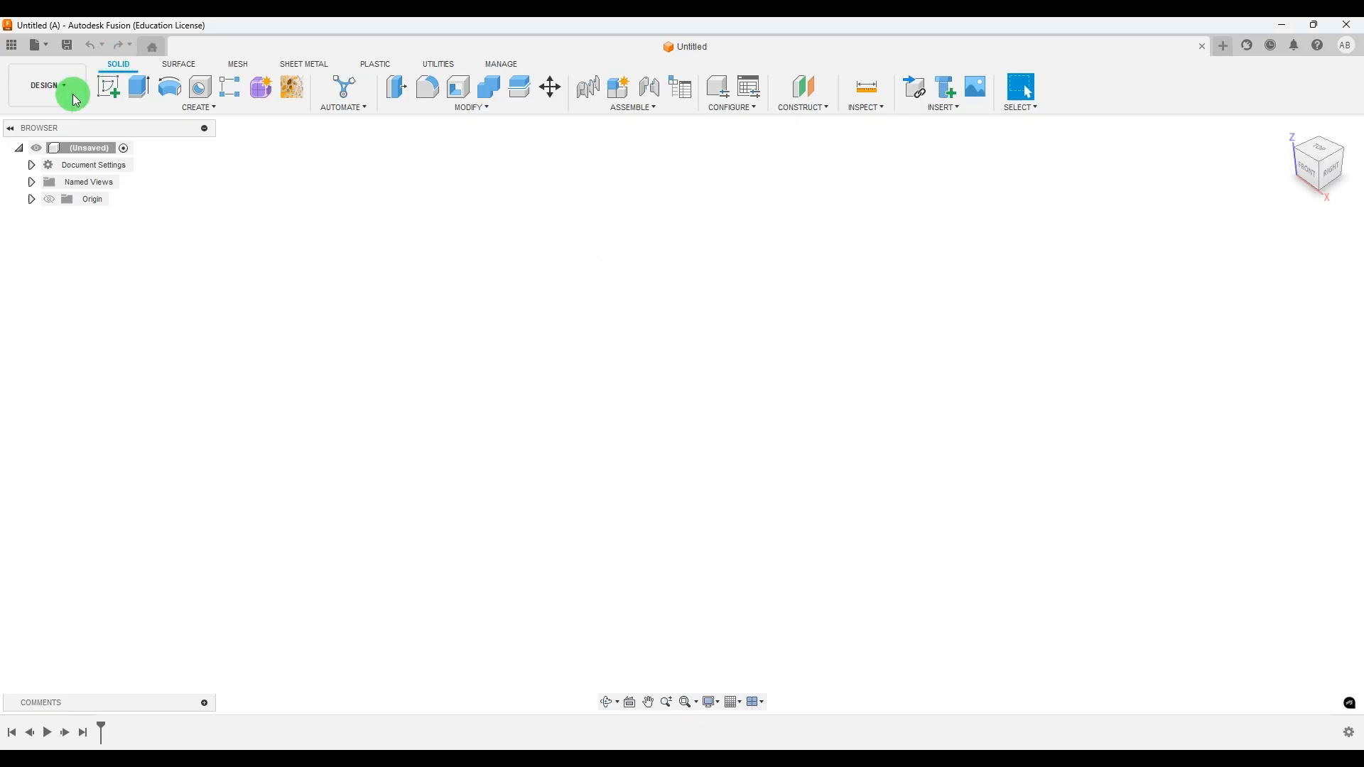
Start a sketch on the YZ plane and draw a rectangle about 102 by 58 mm from the origin.
click(107, 88)
click(711, 372)
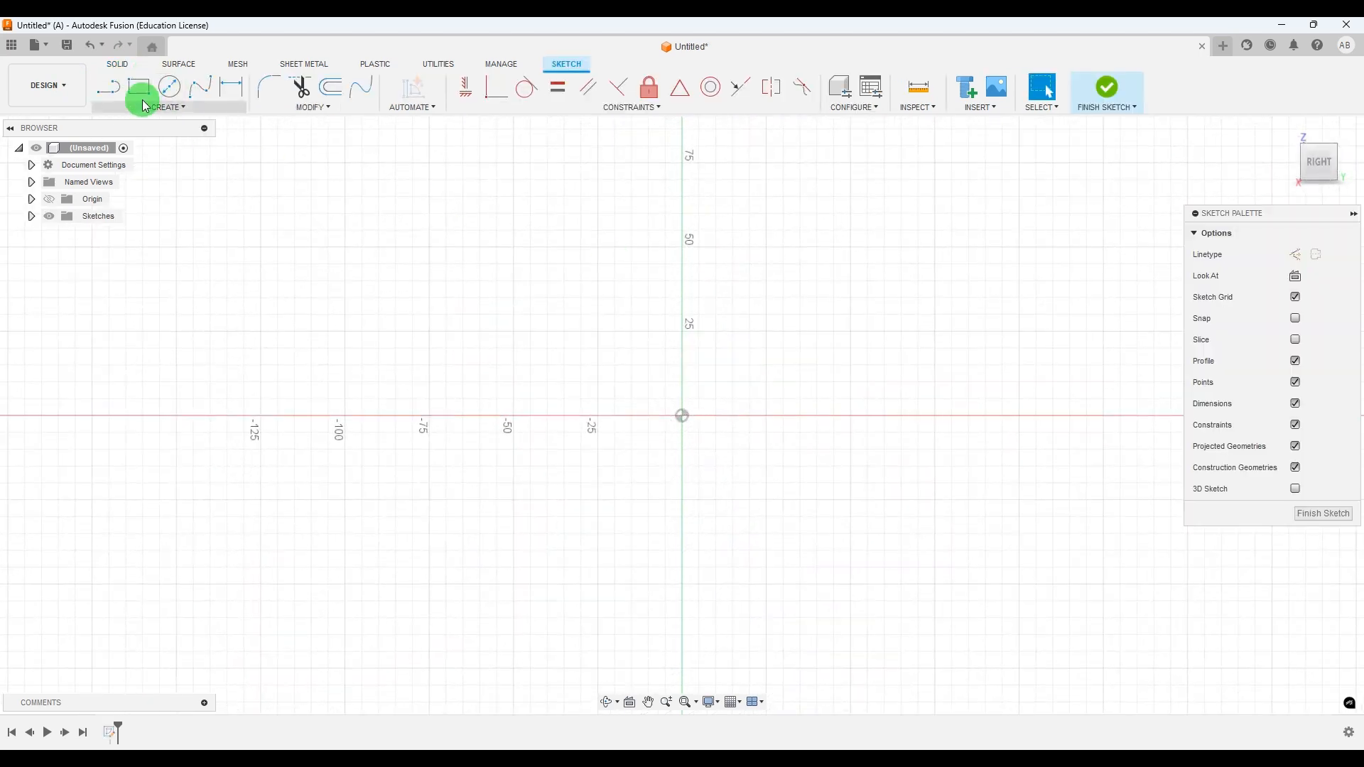
click(140, 90)
click(684, 422)
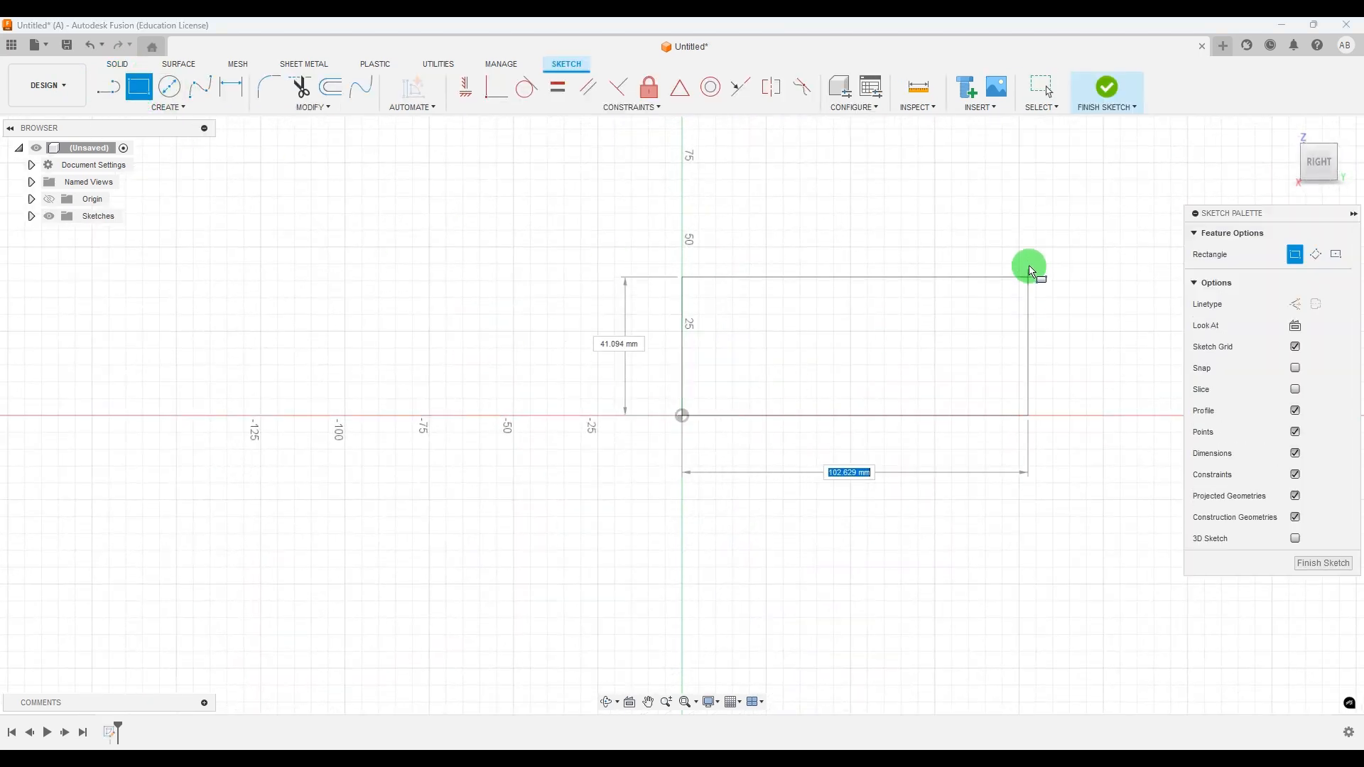
click(1026, 224)
scroll(497, 344, down, 3)
key(Escape)
Dimension the rectangle's bottom edge at 120 mm.
click(240, 79)
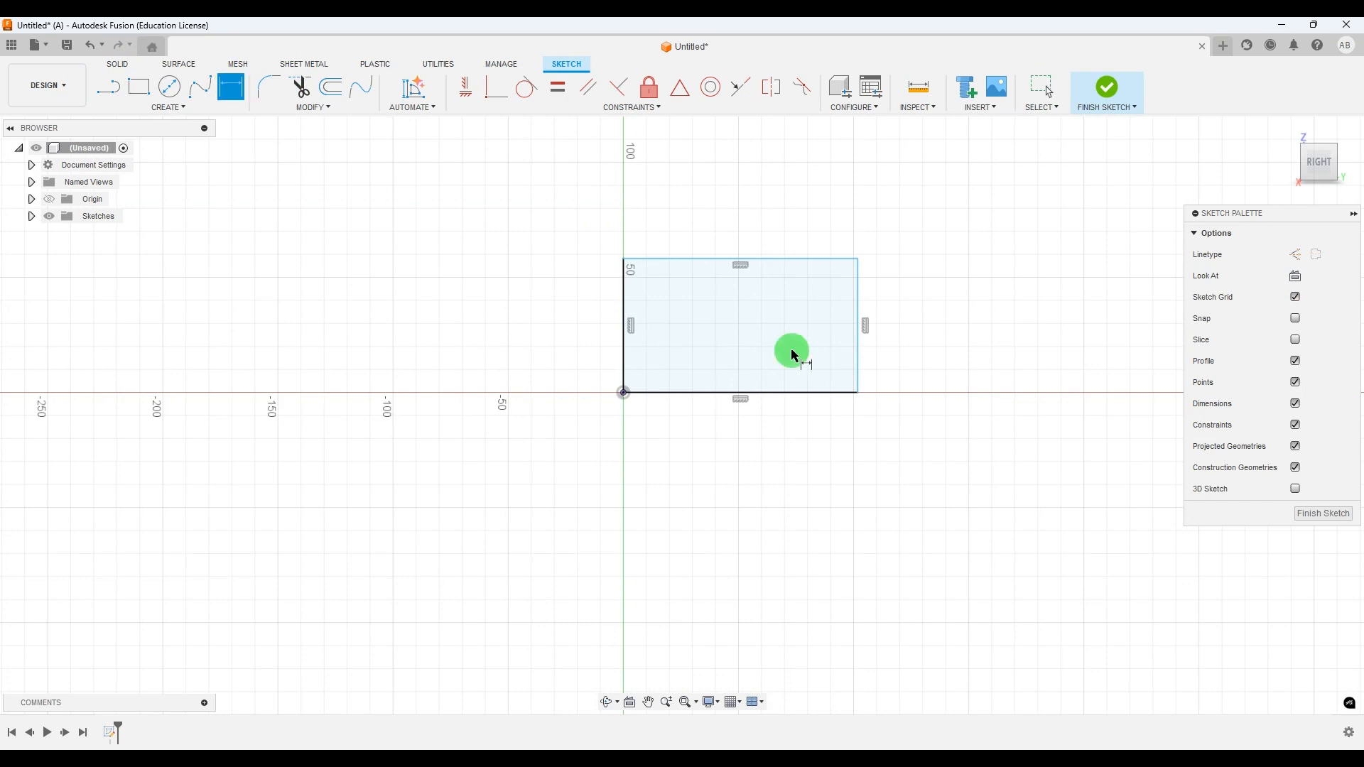
scroll(796, 426, up, 1)
click(732, 383)
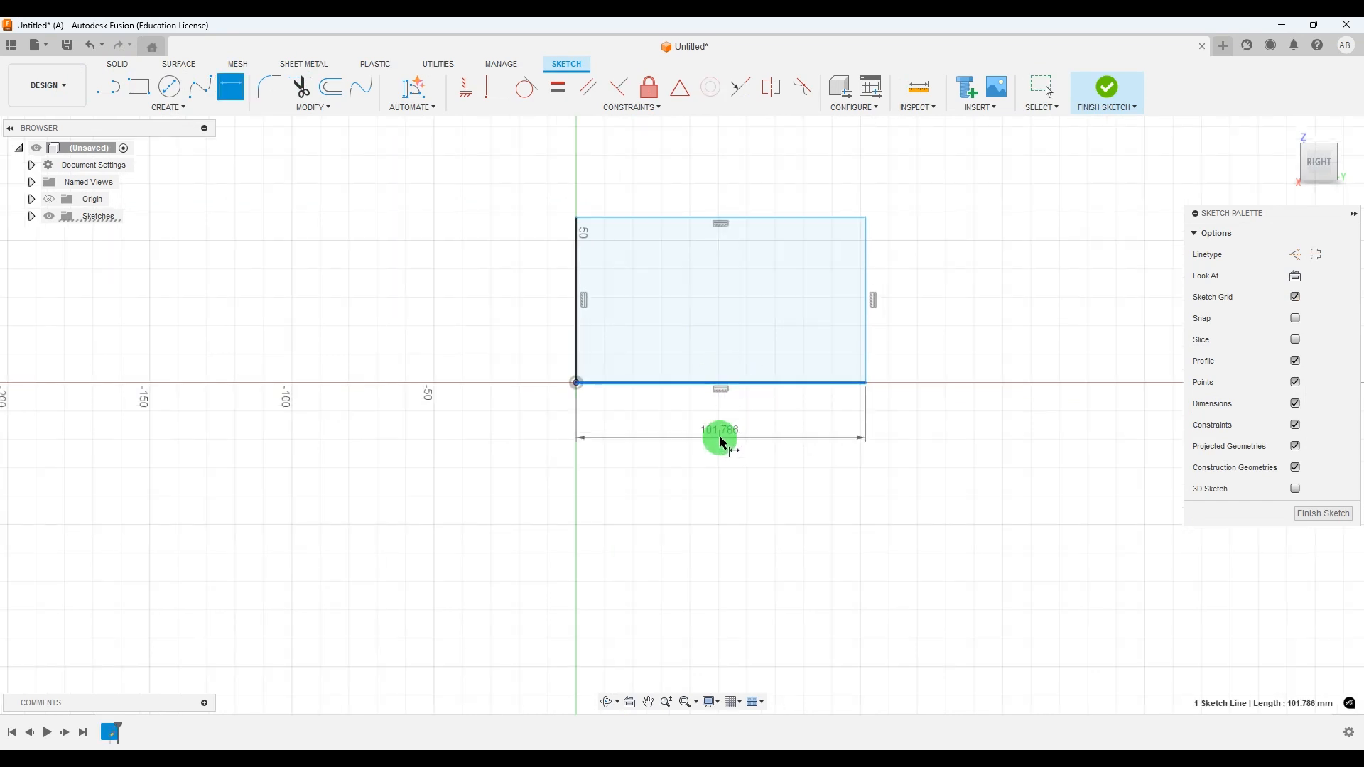
click(721, 439)
key(Return)
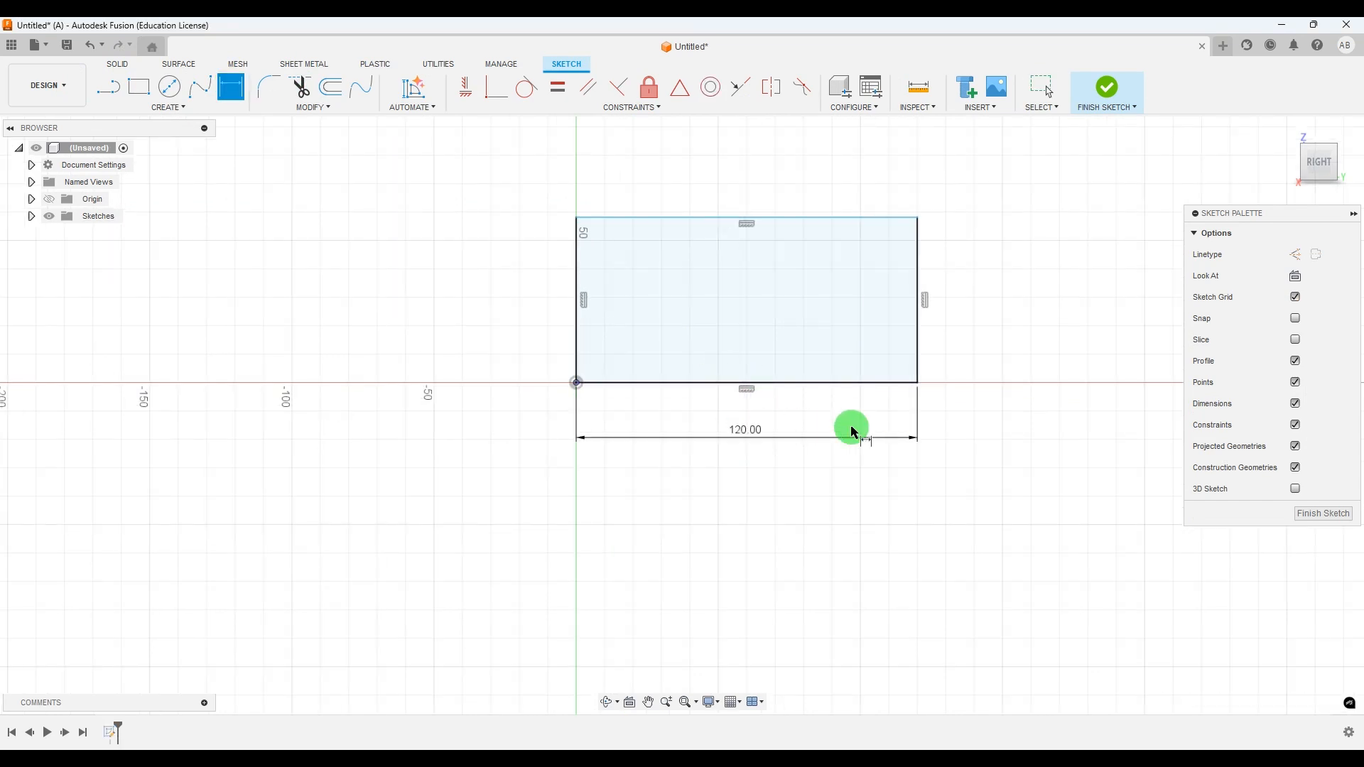
Dimension the rectangle's right vertical edge at 95 mm.
click(917, 309)
click(972, 311)
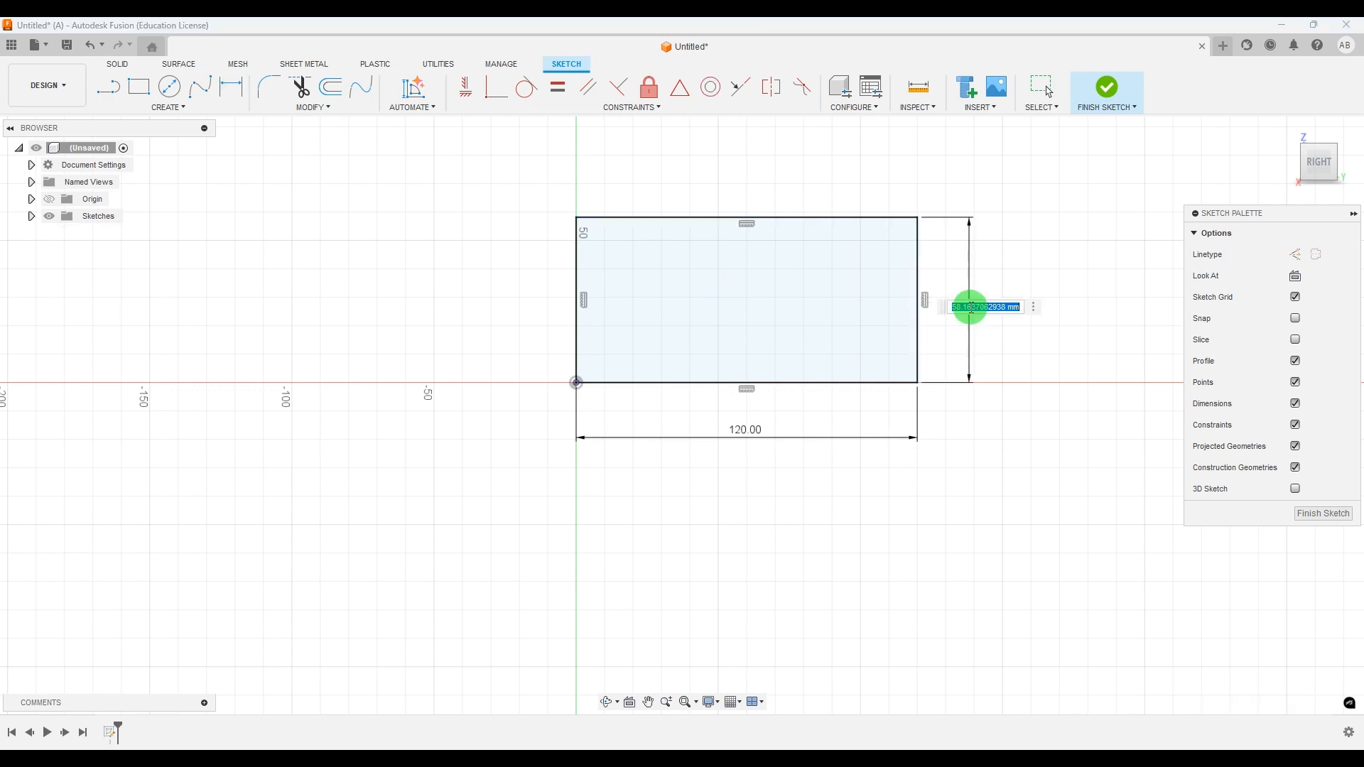
key(Return)
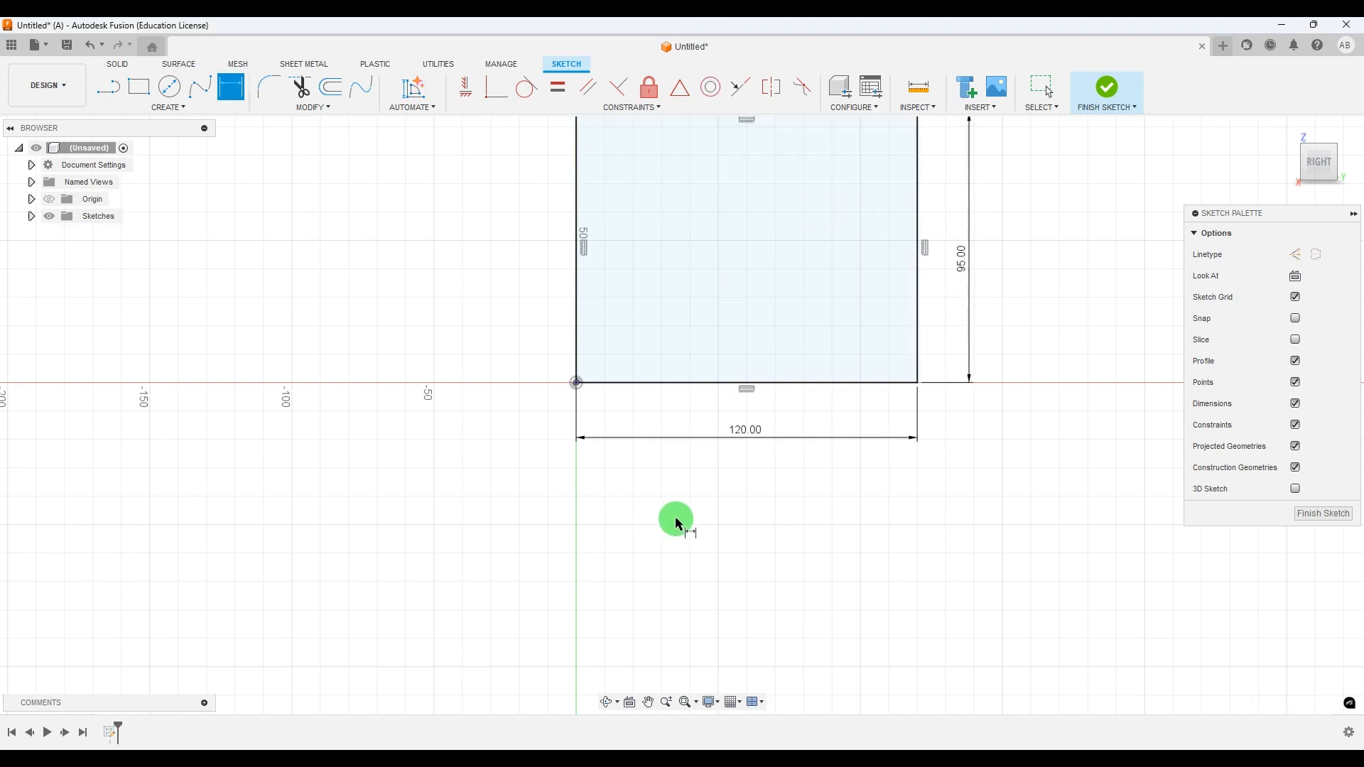
scroll(678, 512, down, 2)
scroll(718, 457, up, 1)
key(Escape)
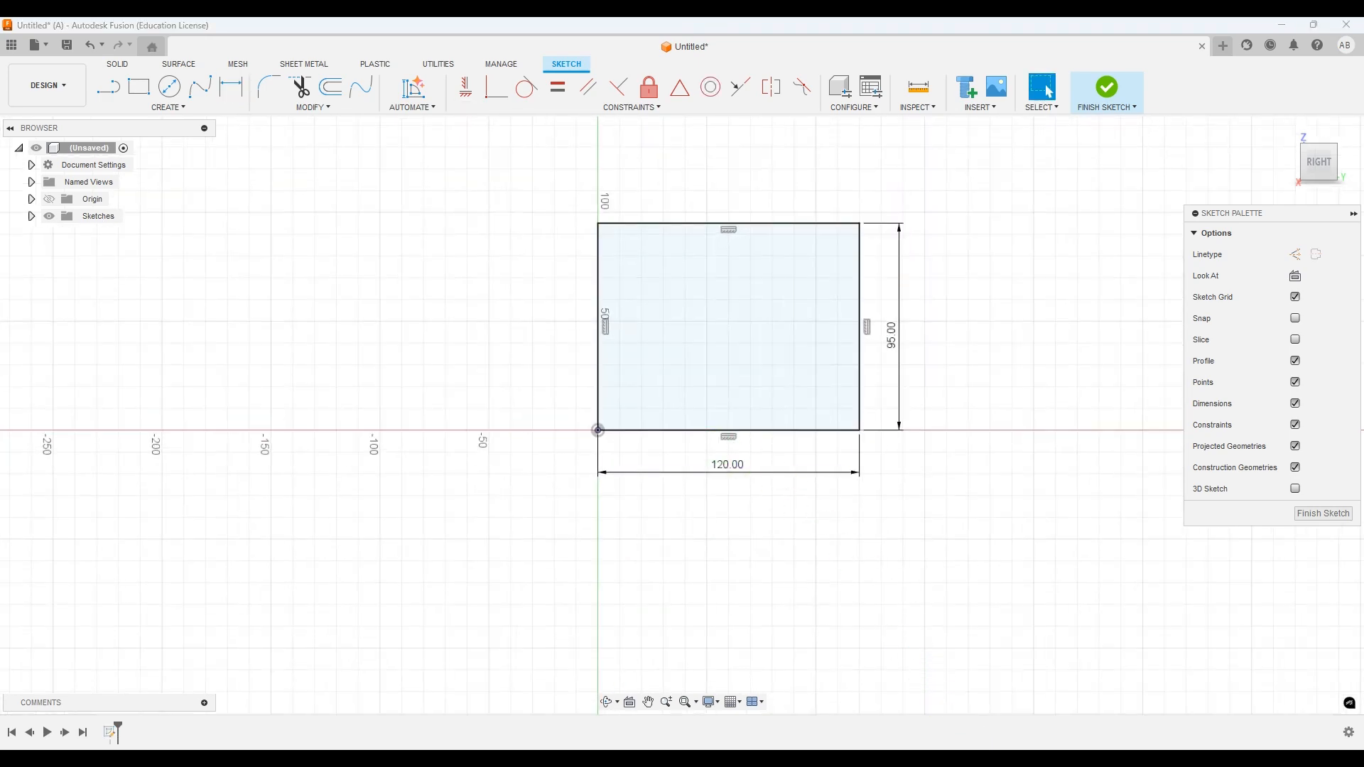
Check reference drawing 219.png and draw a four-segment stepped line inside the rectangle from its upper edge to its left edge.
key(alt+Tab)
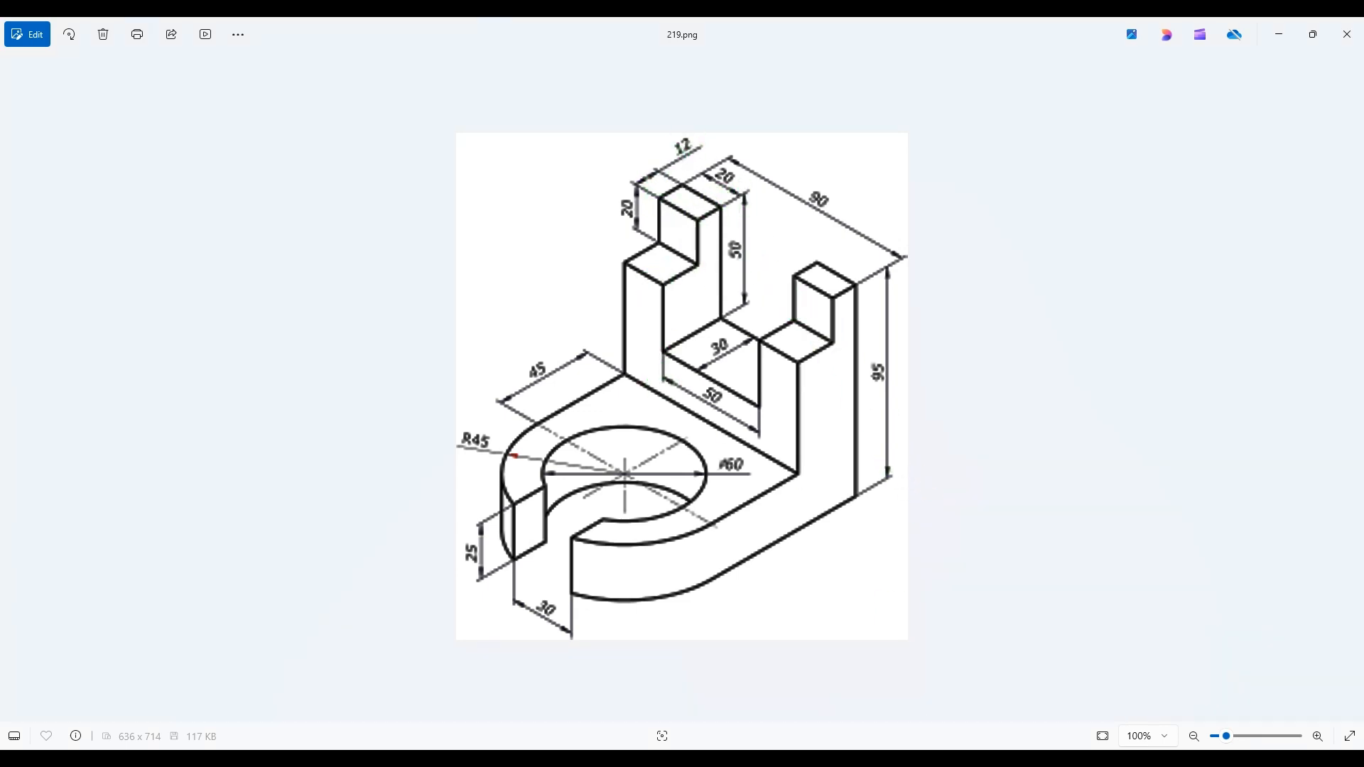
mouse_move(933, 759)
click(933, 686)
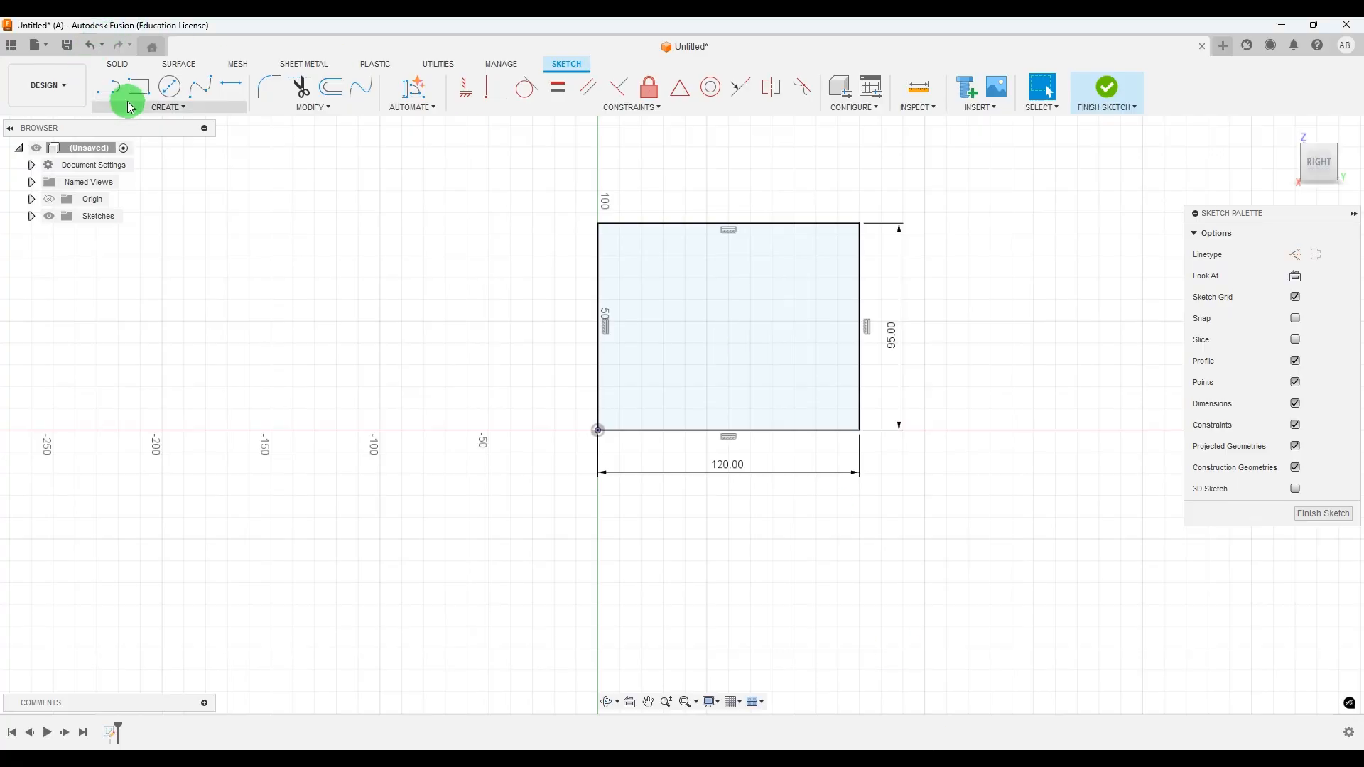
click(109, 86)
click(795, 225)
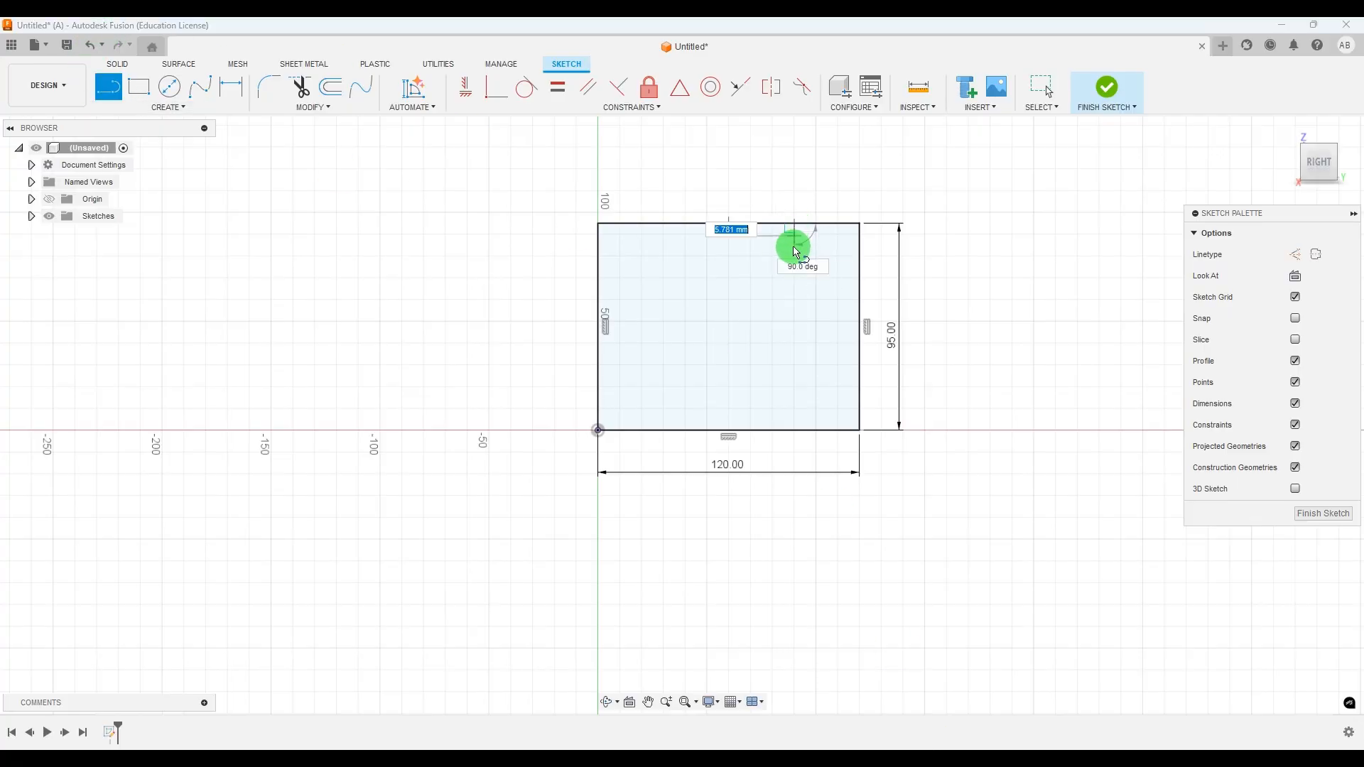
click(794, 280)
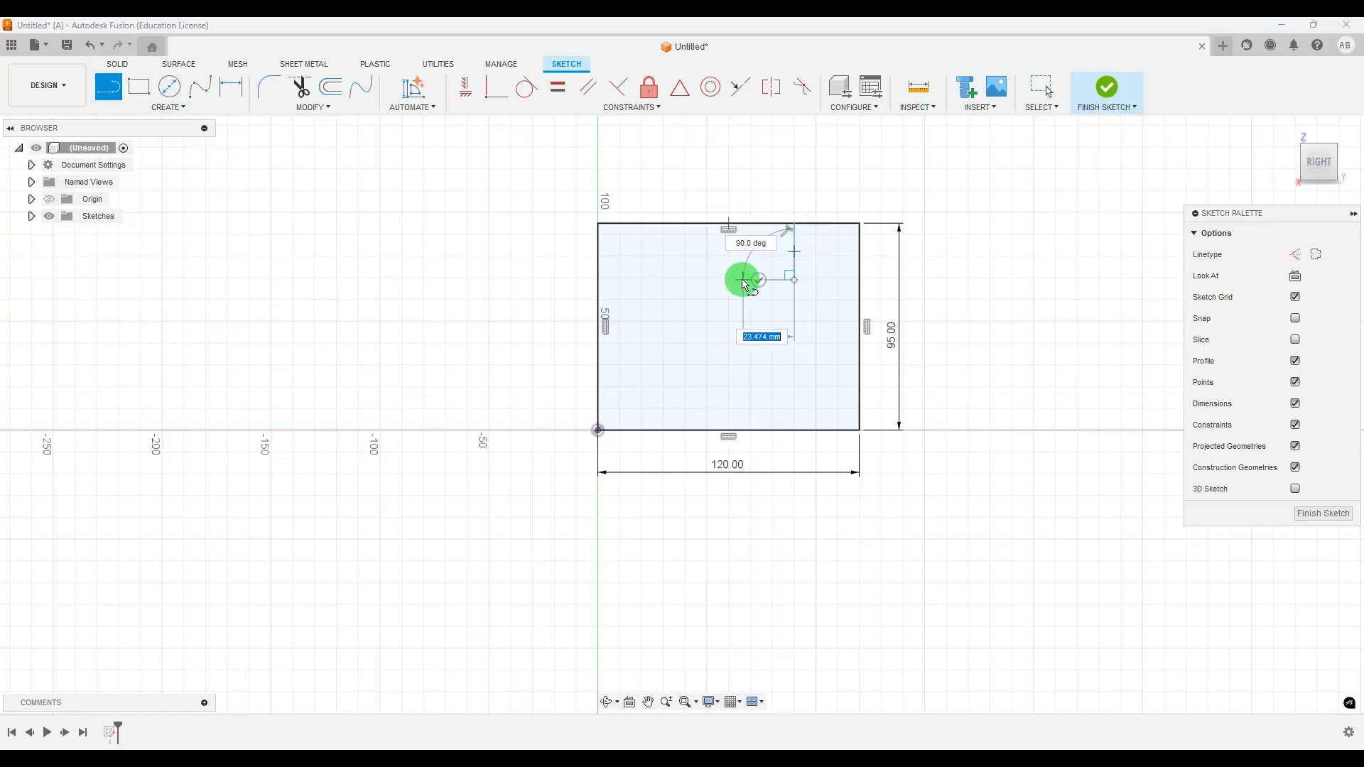
click(742, 279)
click(741, 382)
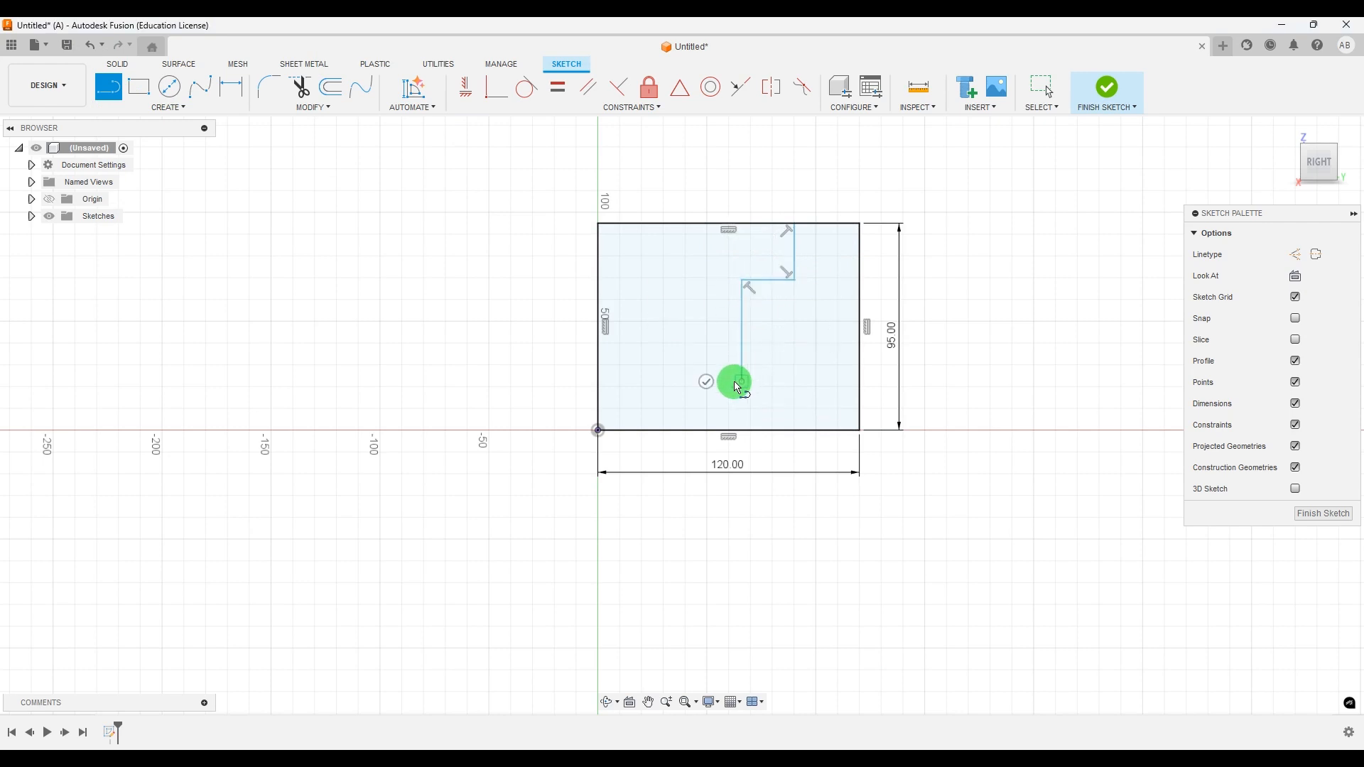
click(604, 382)
key(Escape)
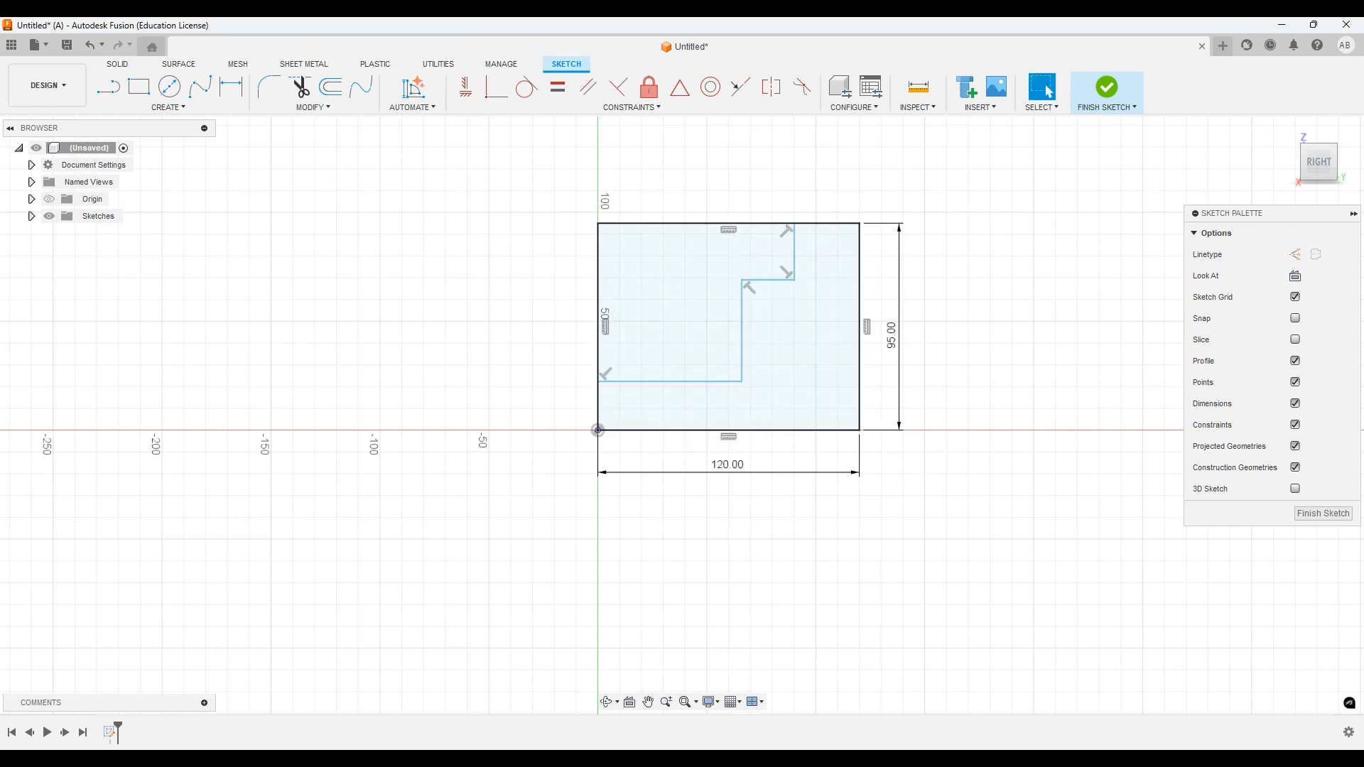
Check the reference drawing and dimension the gap between the upper vertical step line and the rectangle's right edge at 12 mm.
key(alt+Tab)
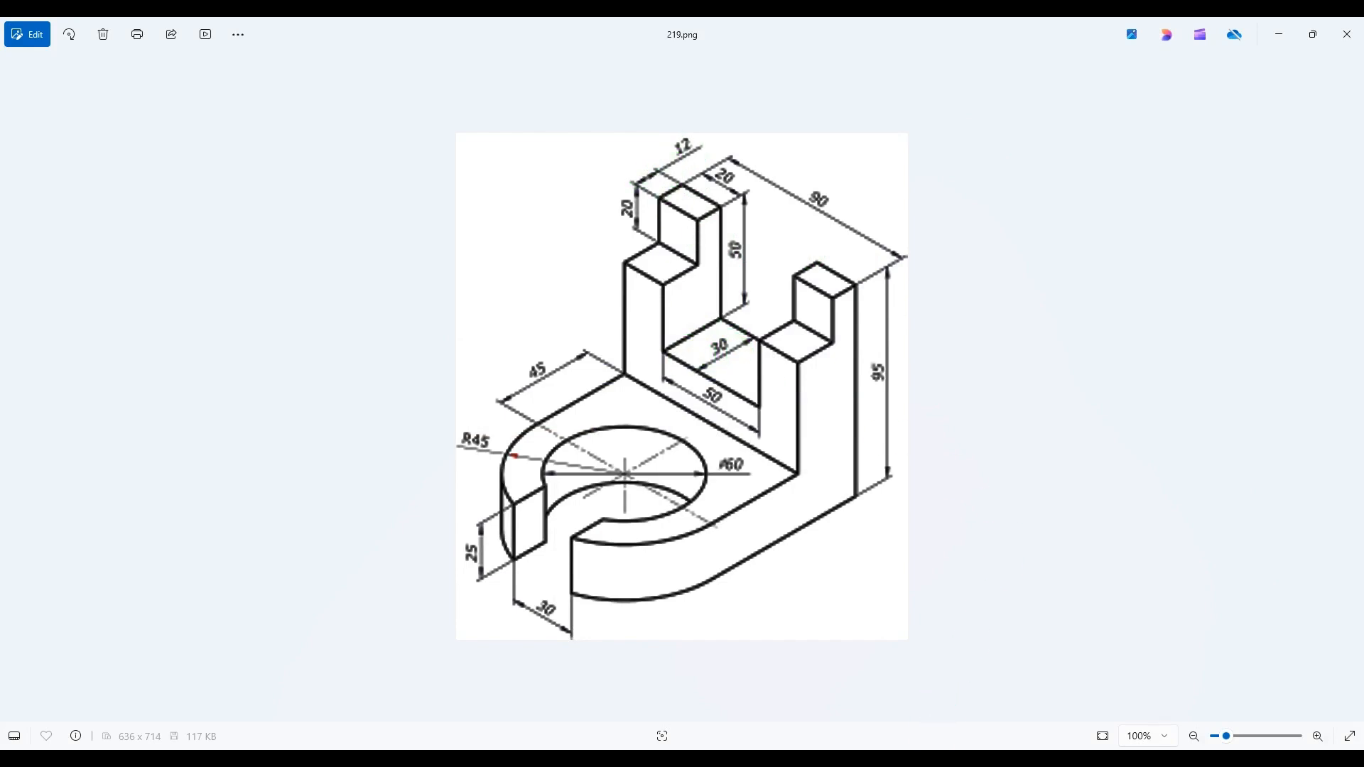
key(alt+Tab)
click(232, 86)
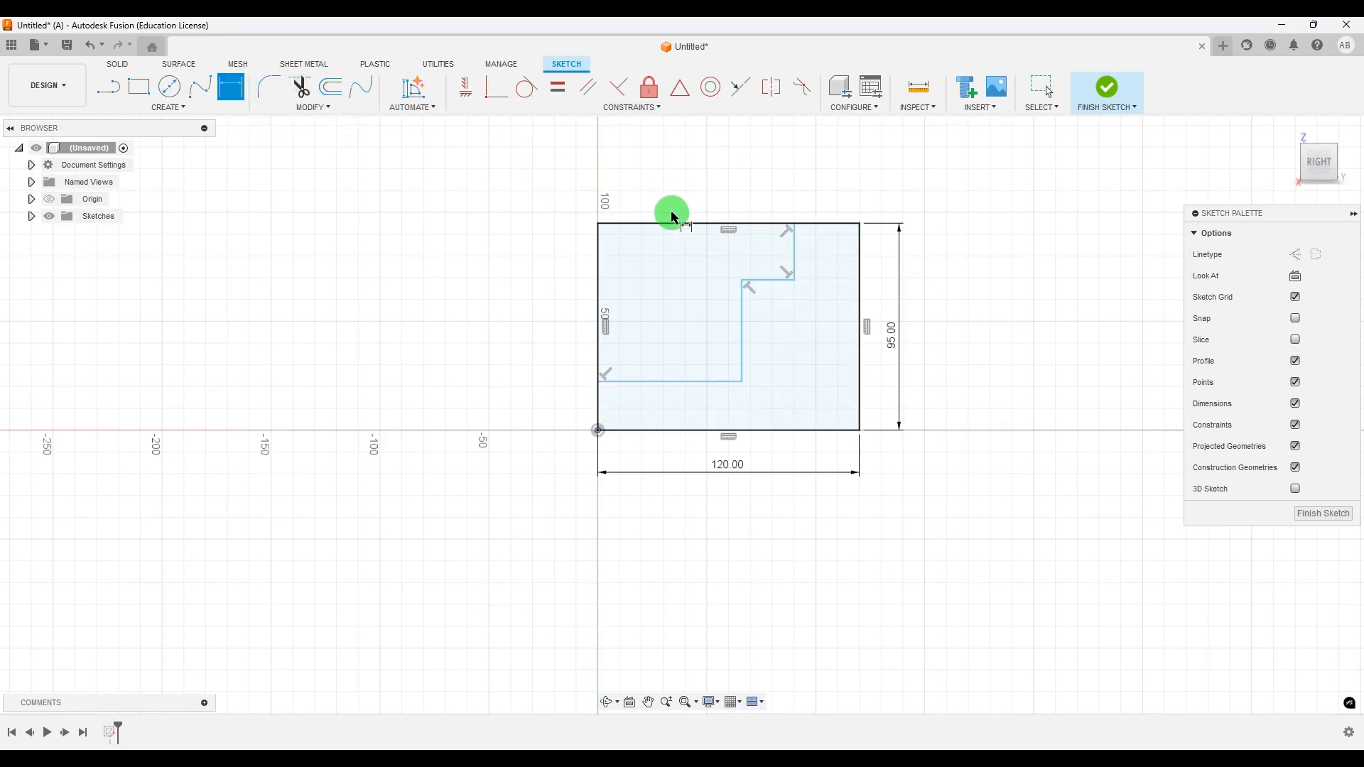
click(794, 250)
click(859, 250)
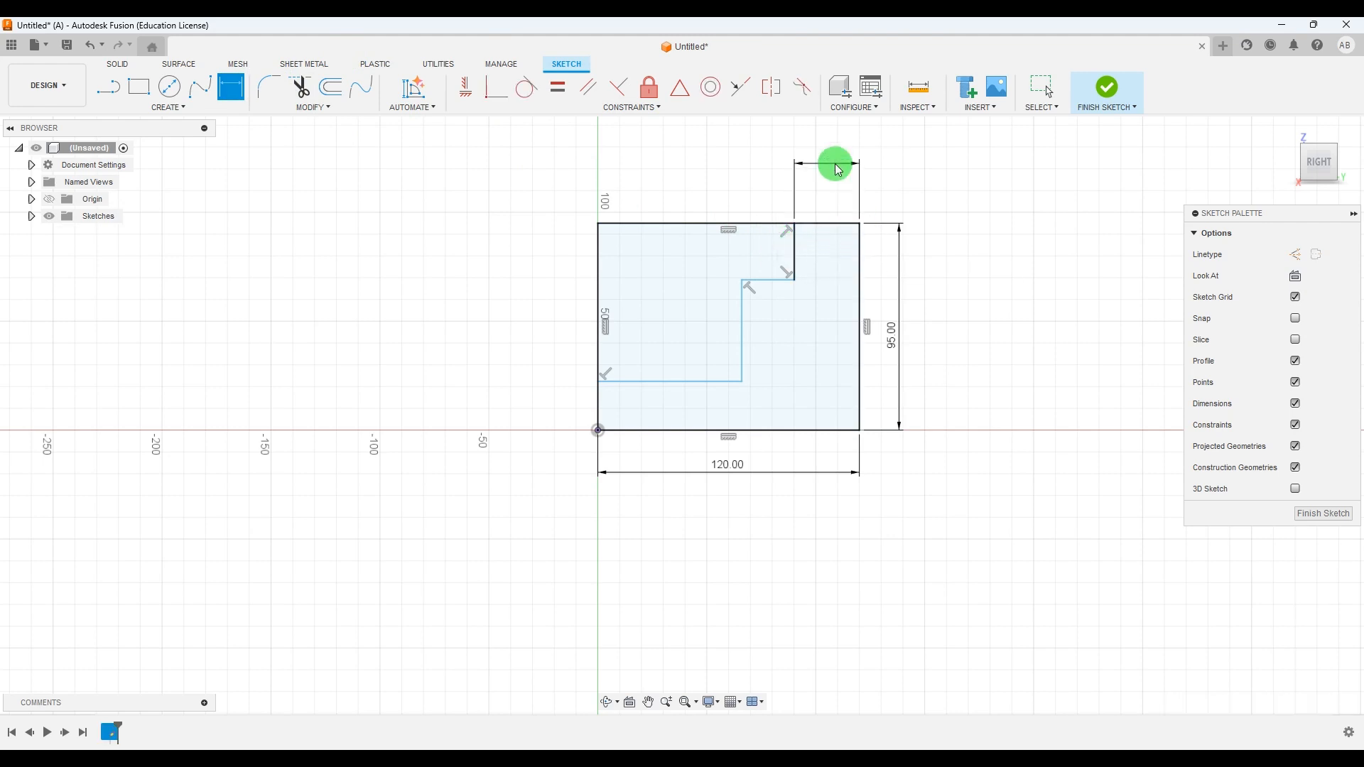
click(839, 169)
text(12)
key(Return)
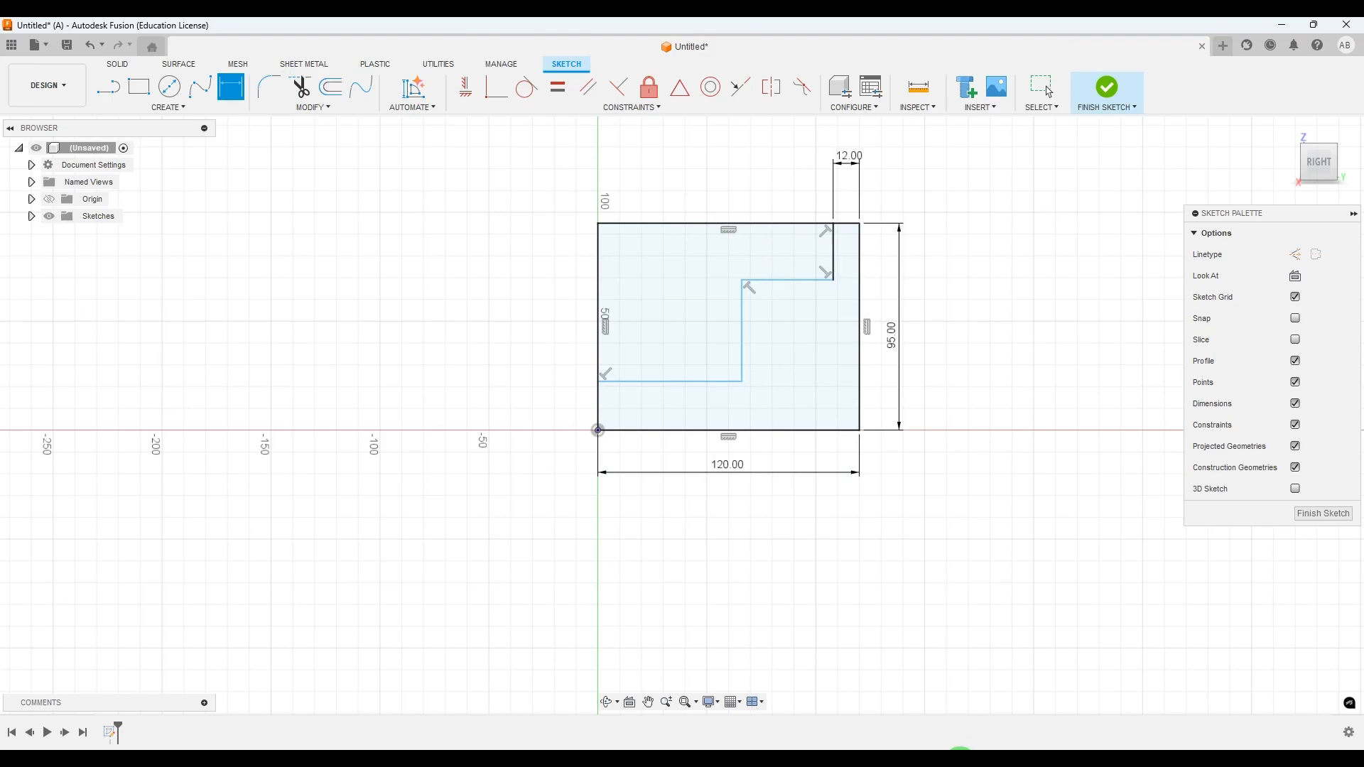
Check the reference drawing and dimension the distance from the long vertical step line to the rectangle's right edge at 30 mm.
click(961, 760)
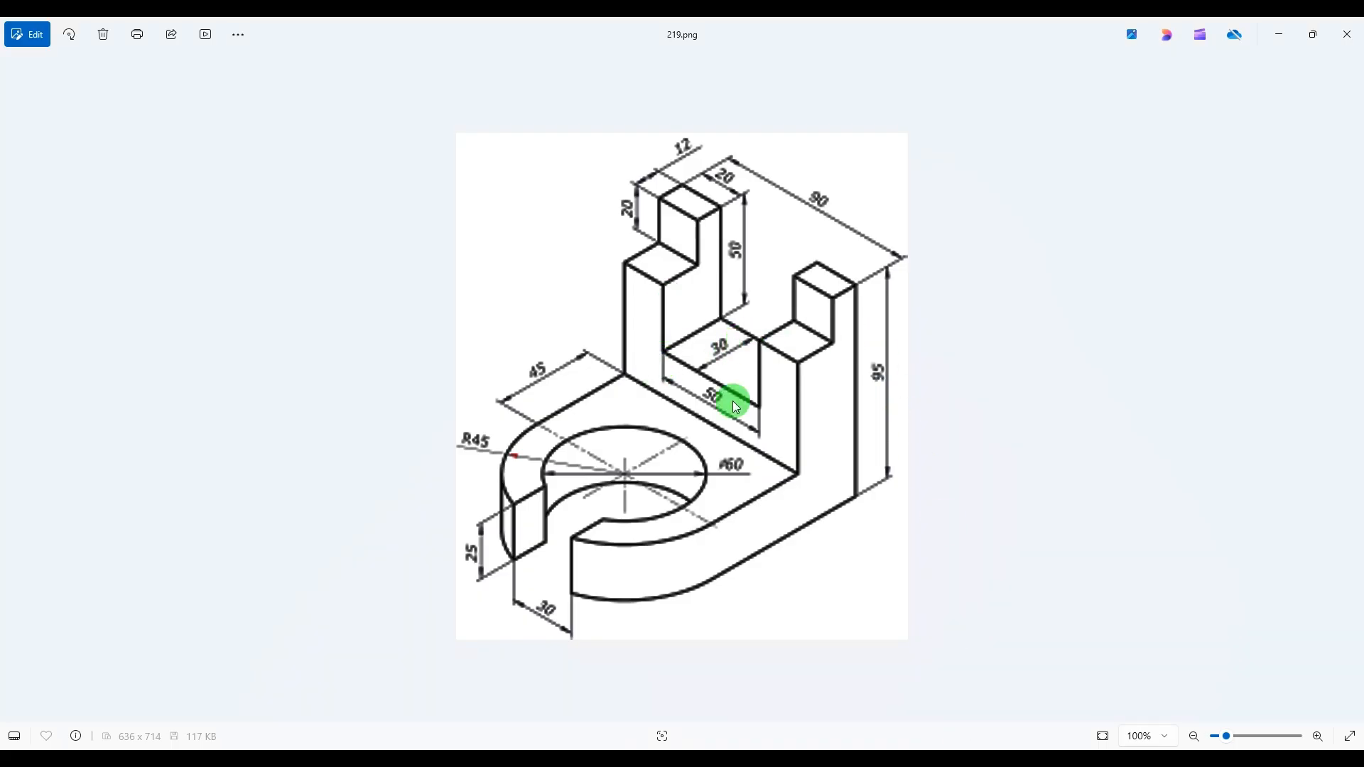
click(960, 760)
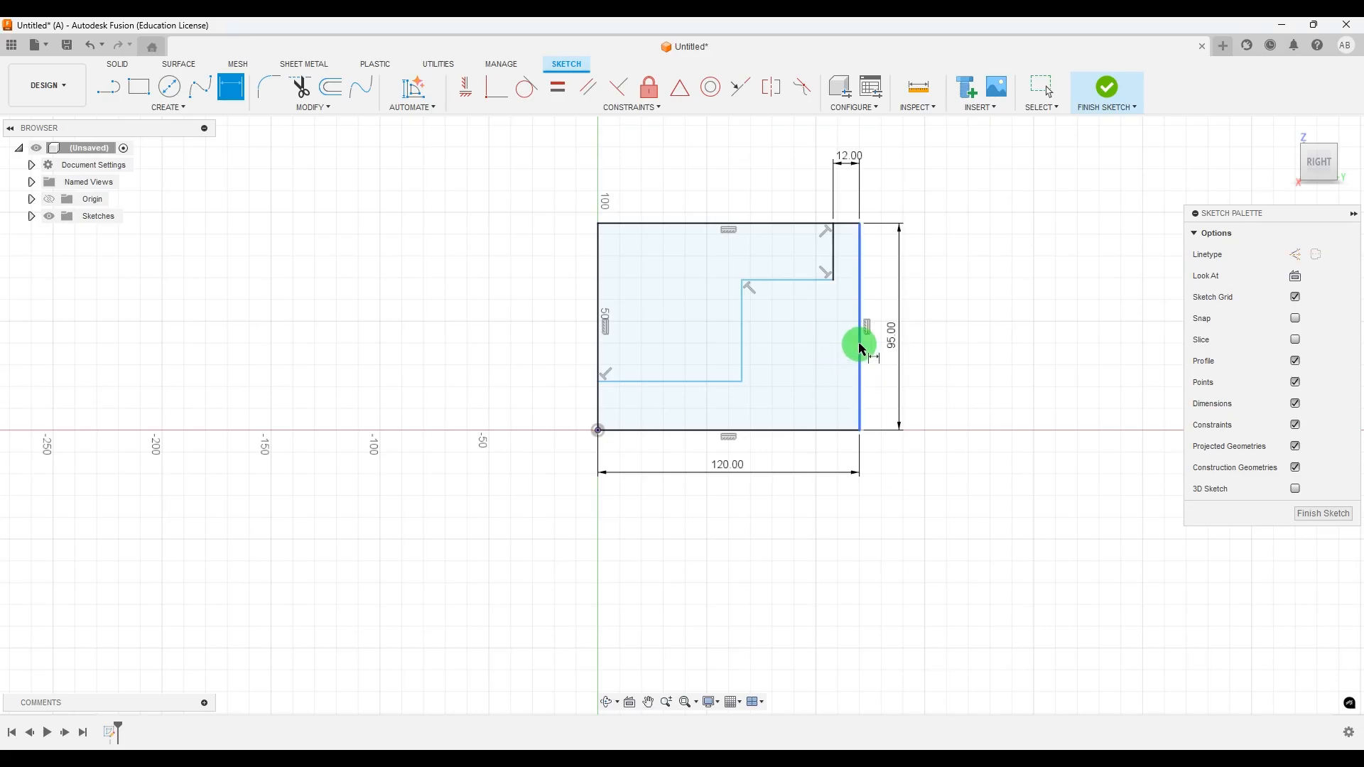
click(859, 348)
click(746, 350)
click(808, 455)
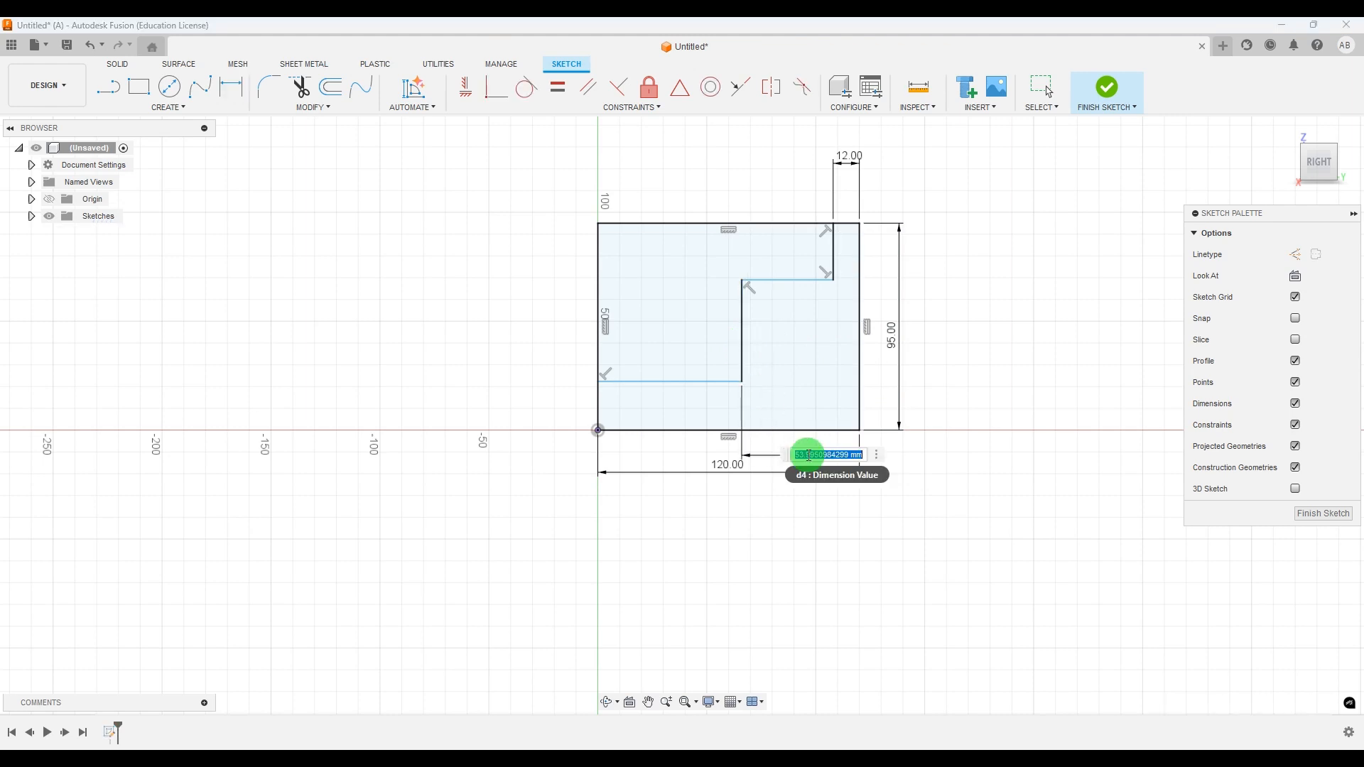
text(30)
key(Return)
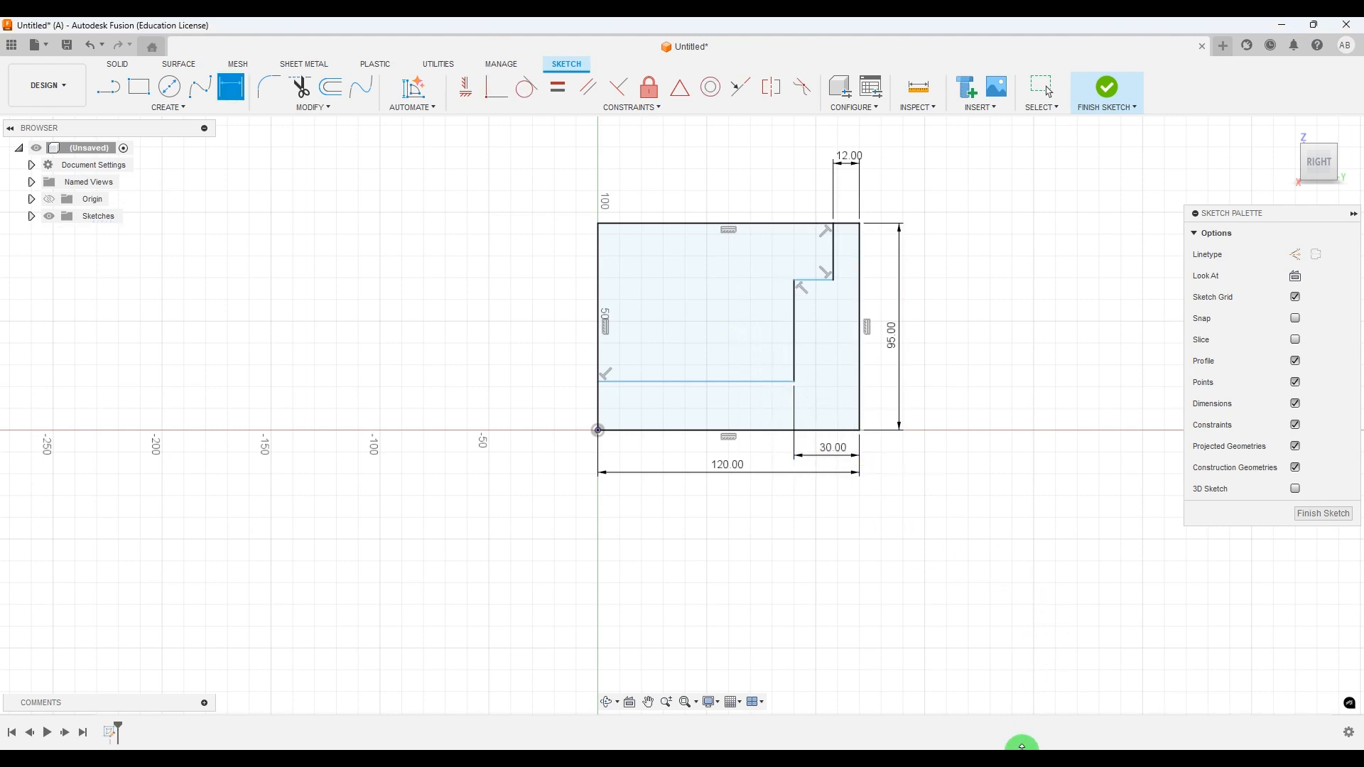
Check the reference drawing, dimension the short upper vertical step line at 20 mm, and reposition the height dimensions clear of each other.
click(962, 764)
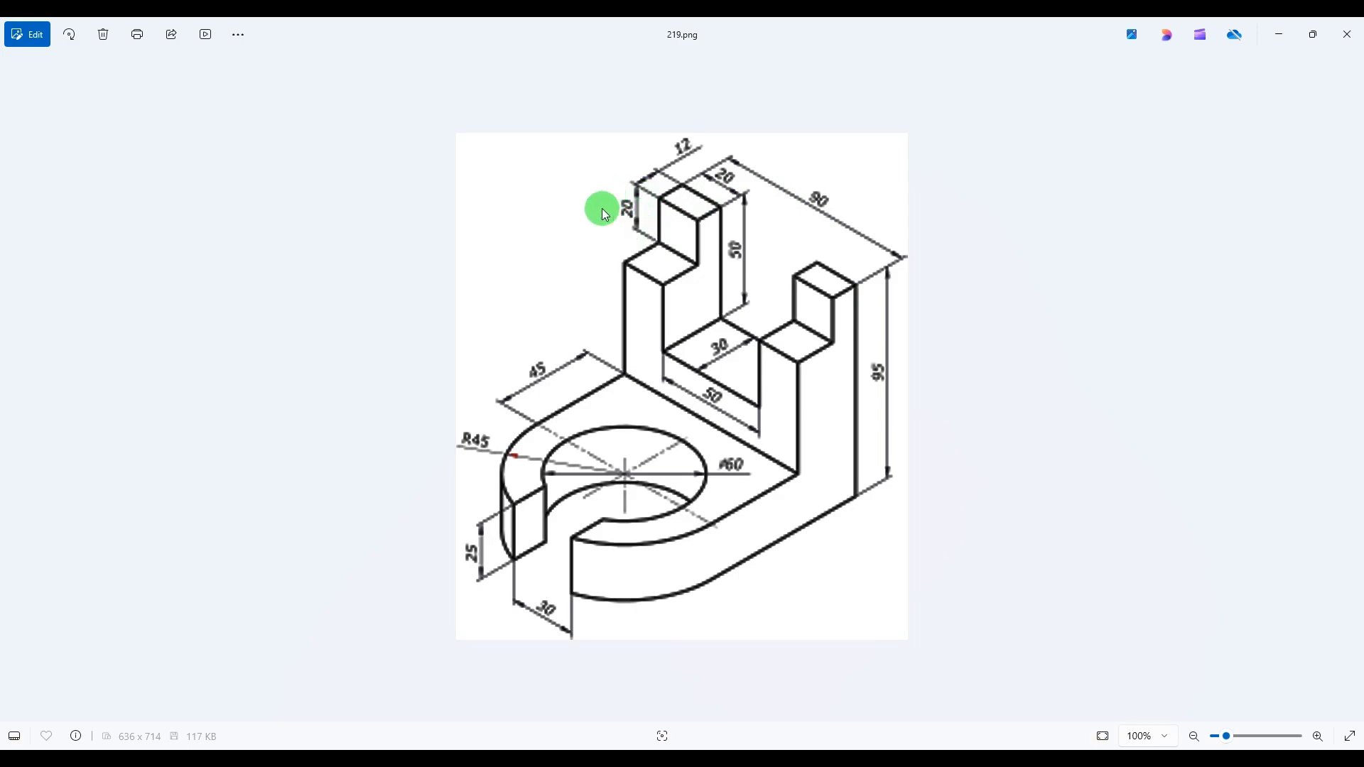
click(962, 764)
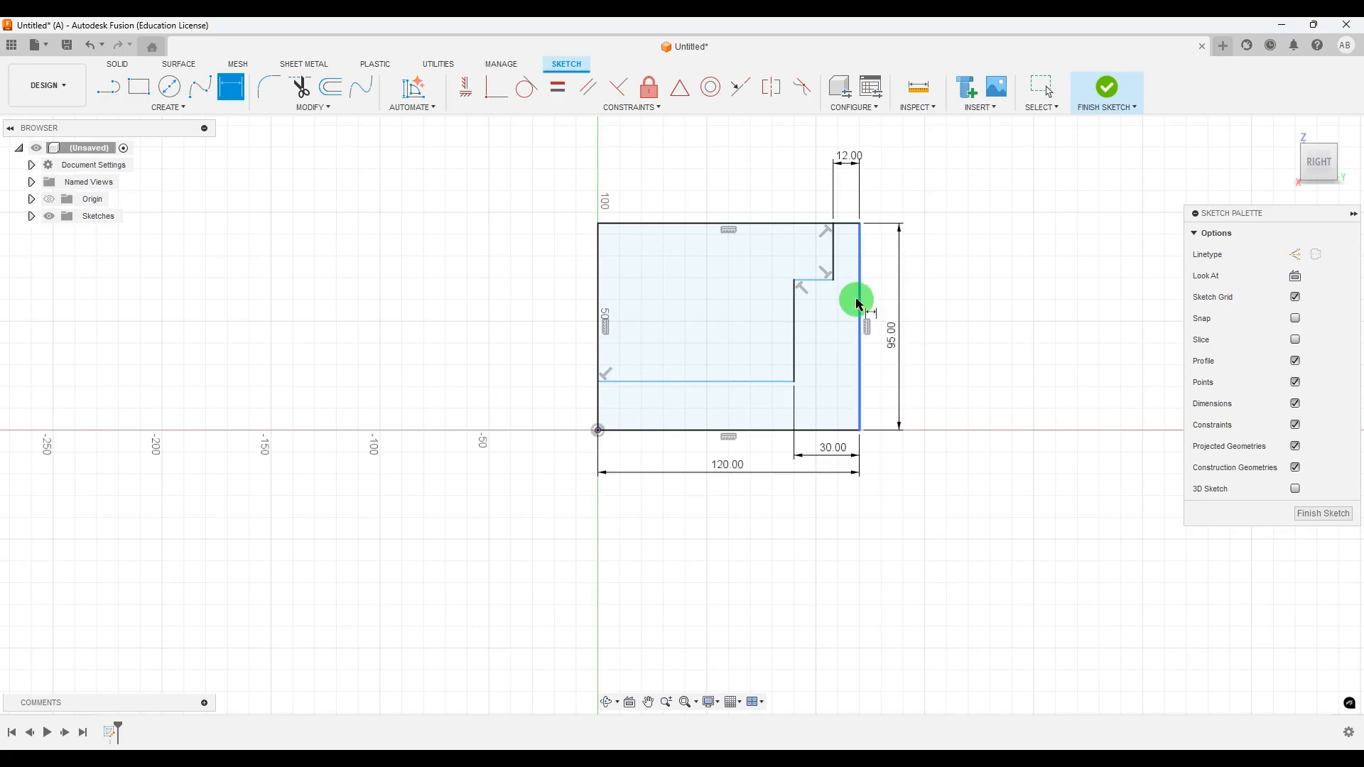
click(834, 262)
click(884, 260)
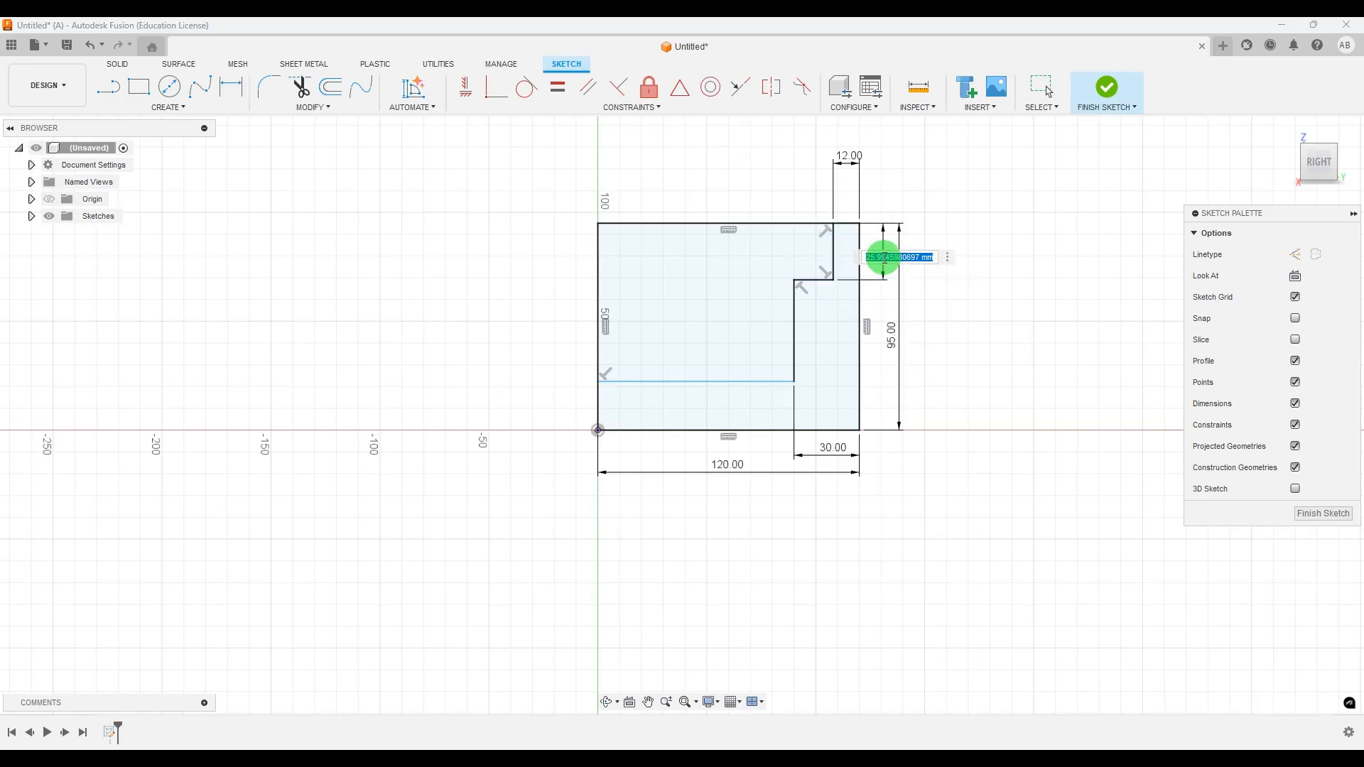
text(20)
key(Return)
key(Escape)
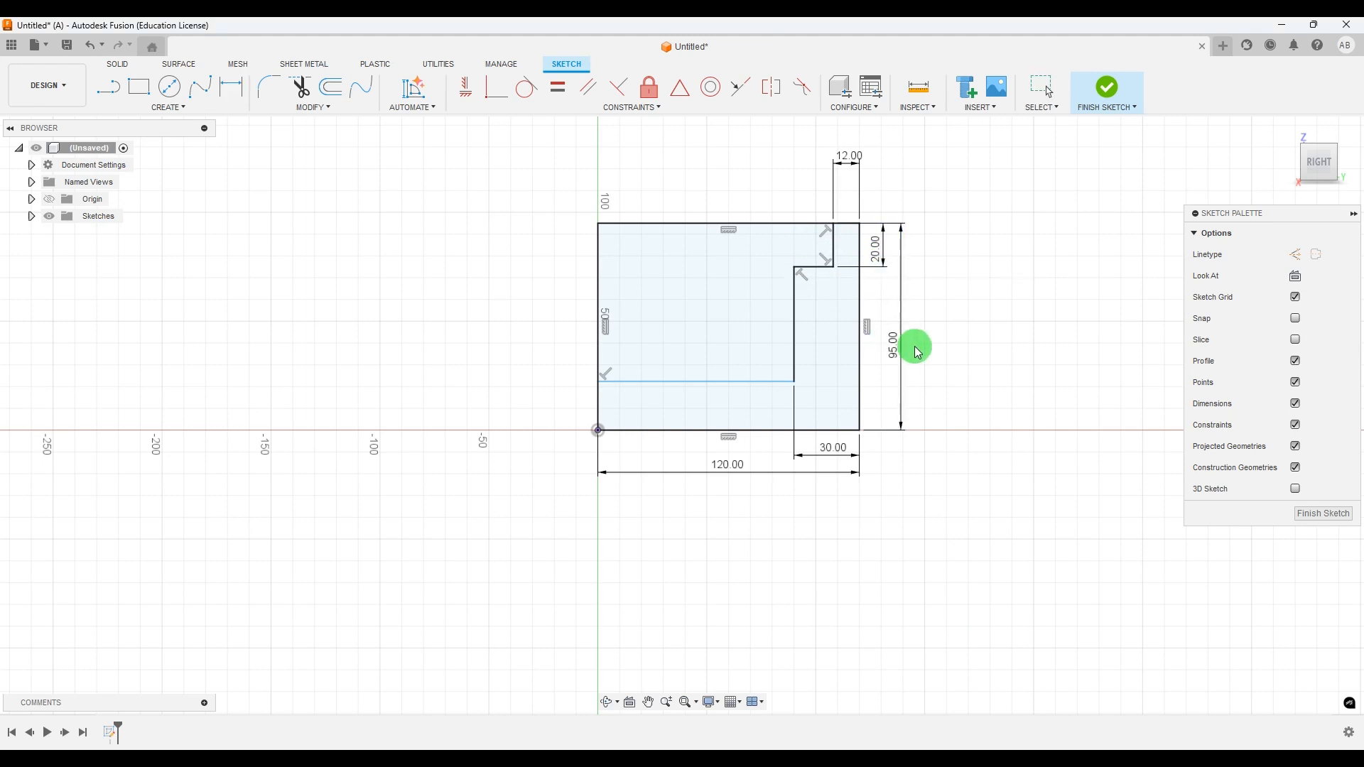
drag(876, 245, 883, 245)
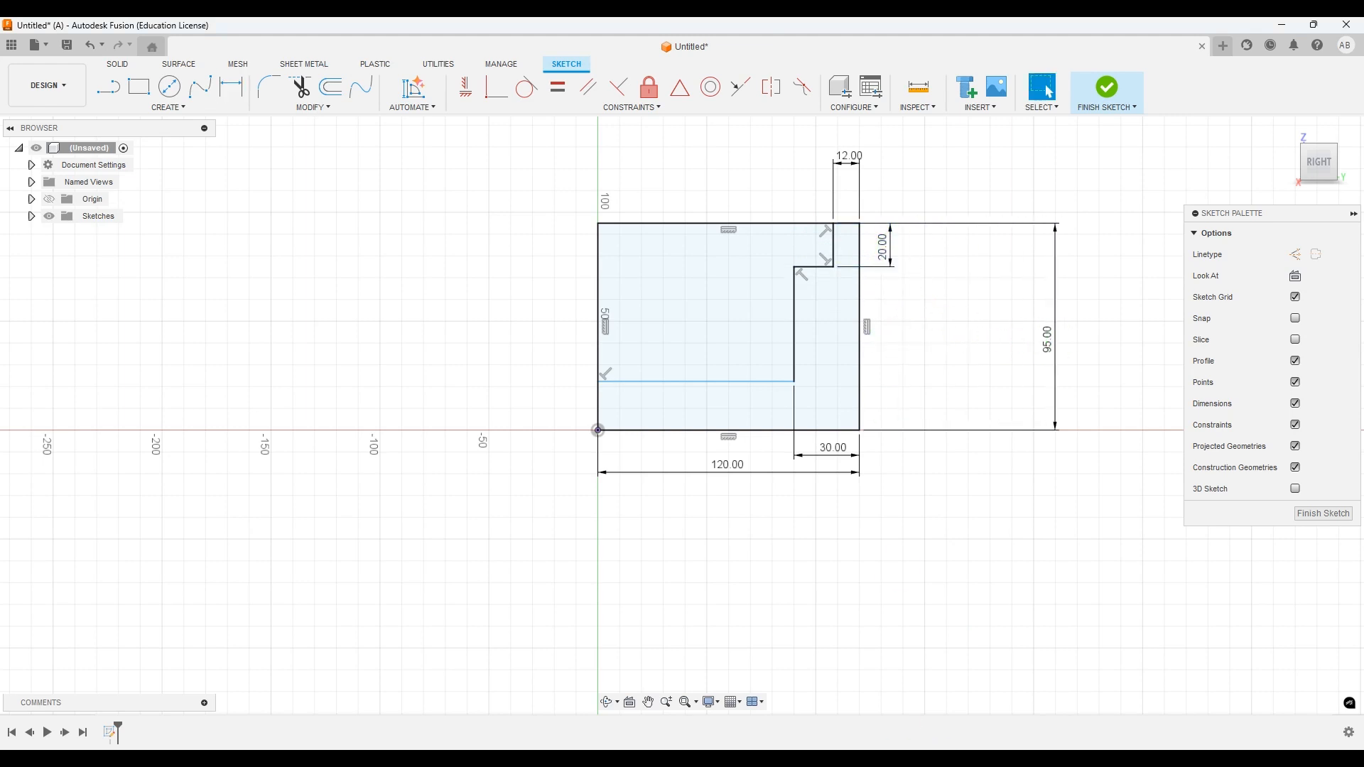
Check the reference drawing and dimension the lower horizontal step line at 25 mm above the rectangle's bottom edge.
key(alt+Tab)
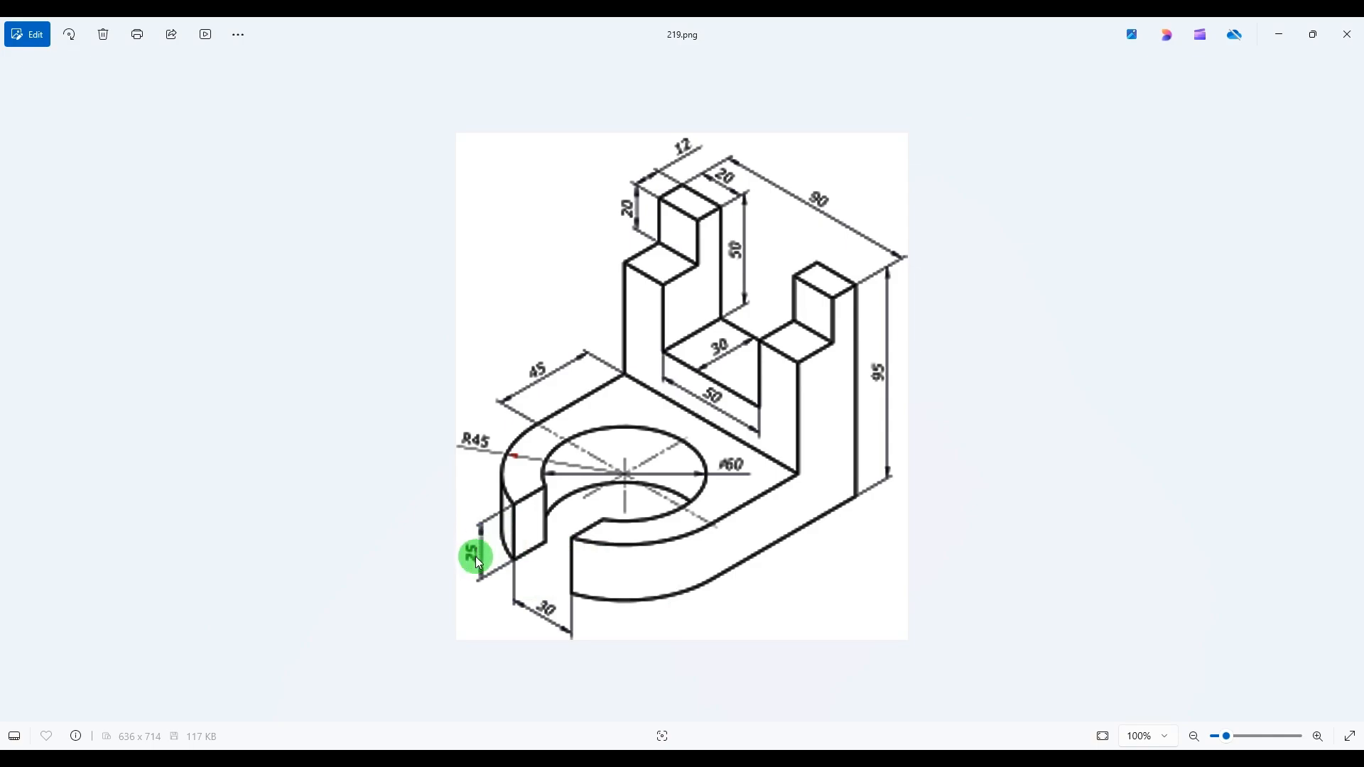
key(alt+Tab)
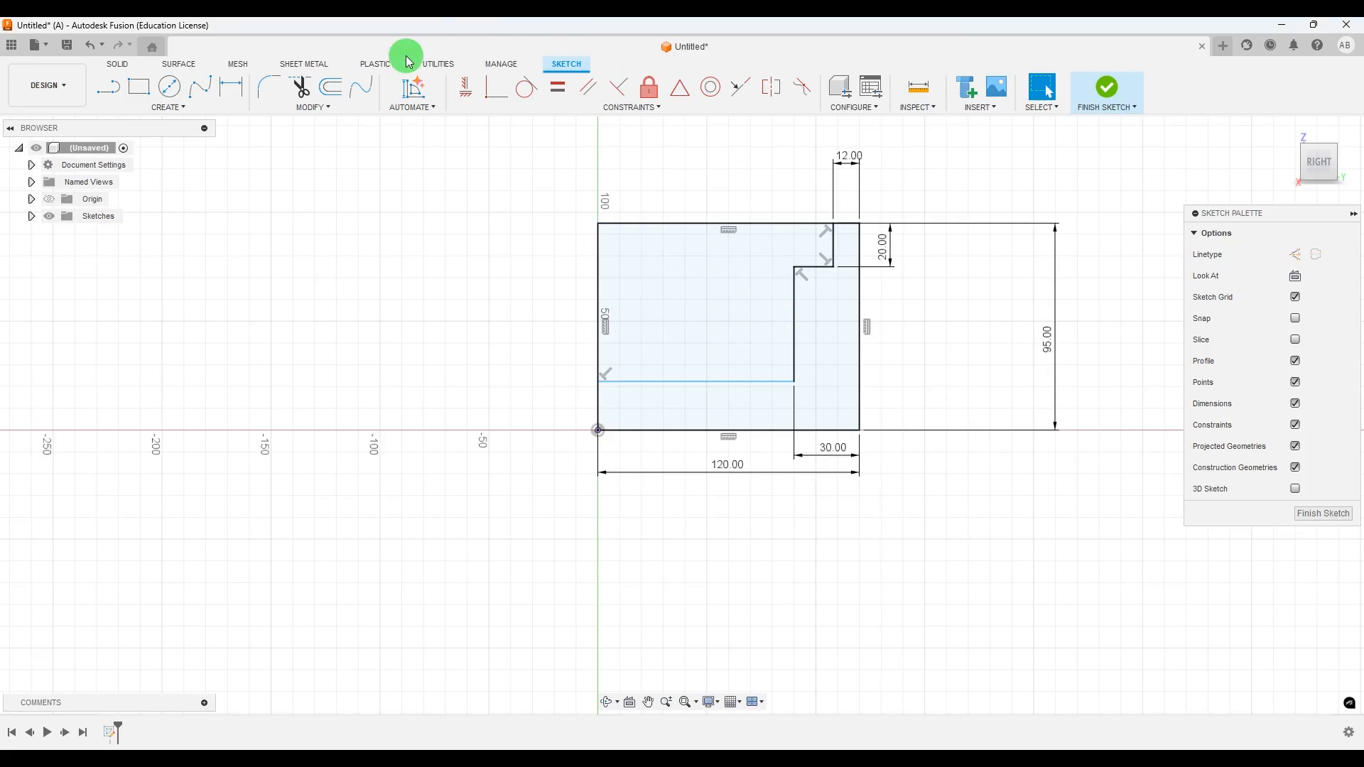
click(232, 86)
click(652, 430)
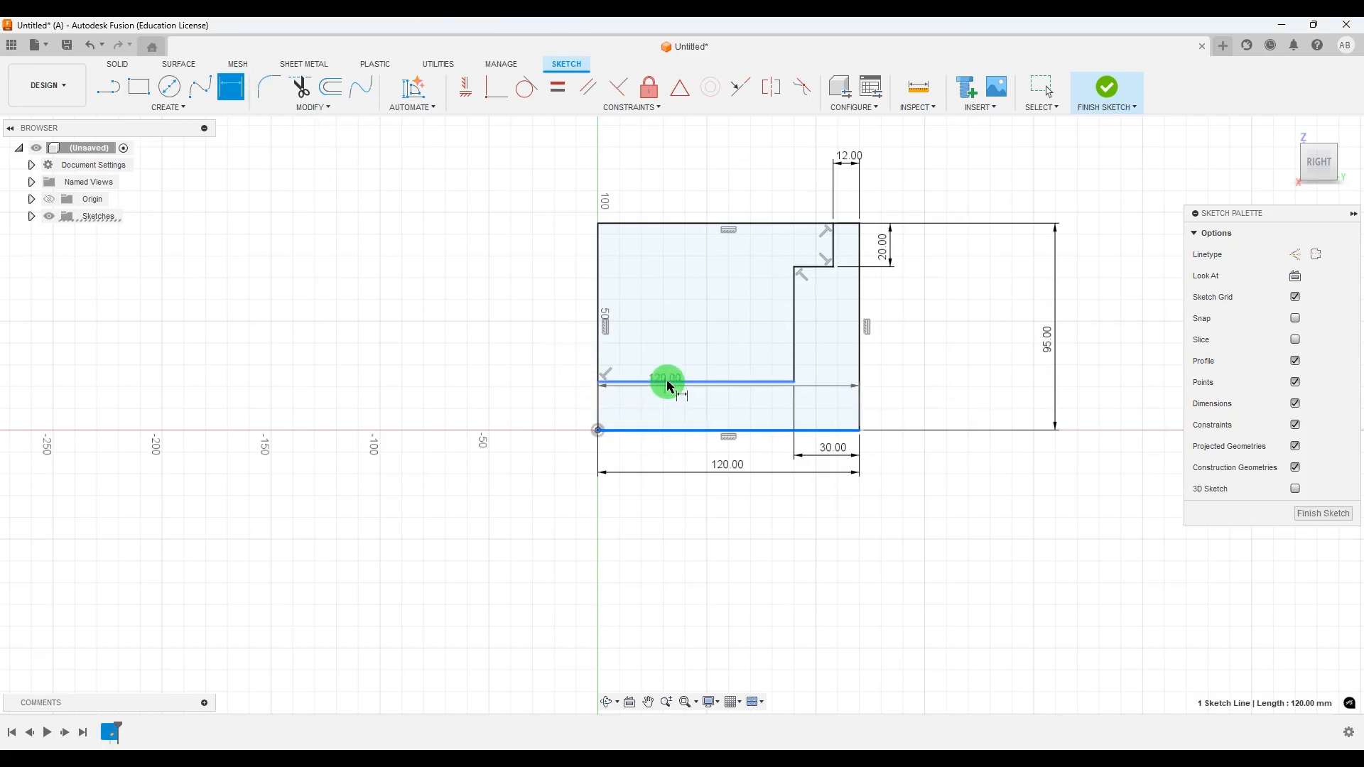
click(663, 382)
click(552, 412)
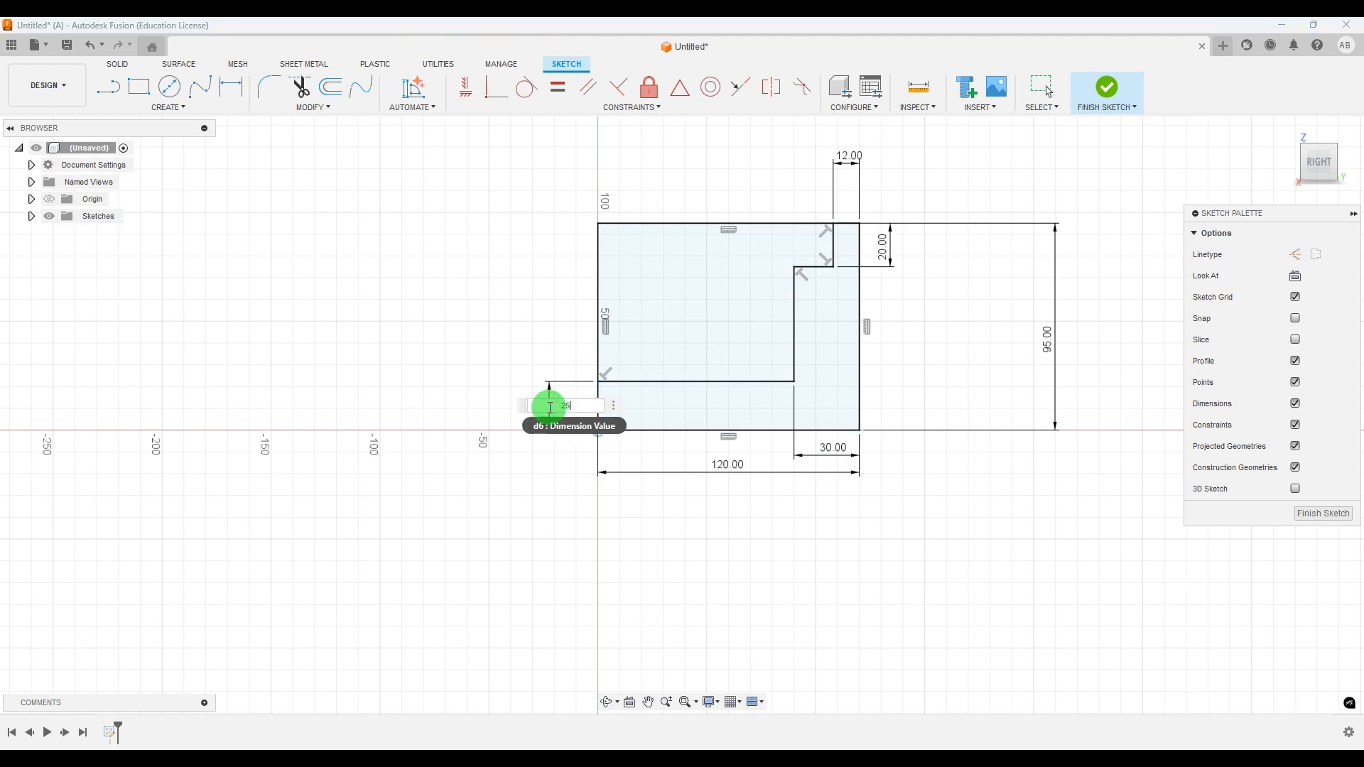
key(Return)
scroll(827, 350, up, 2)
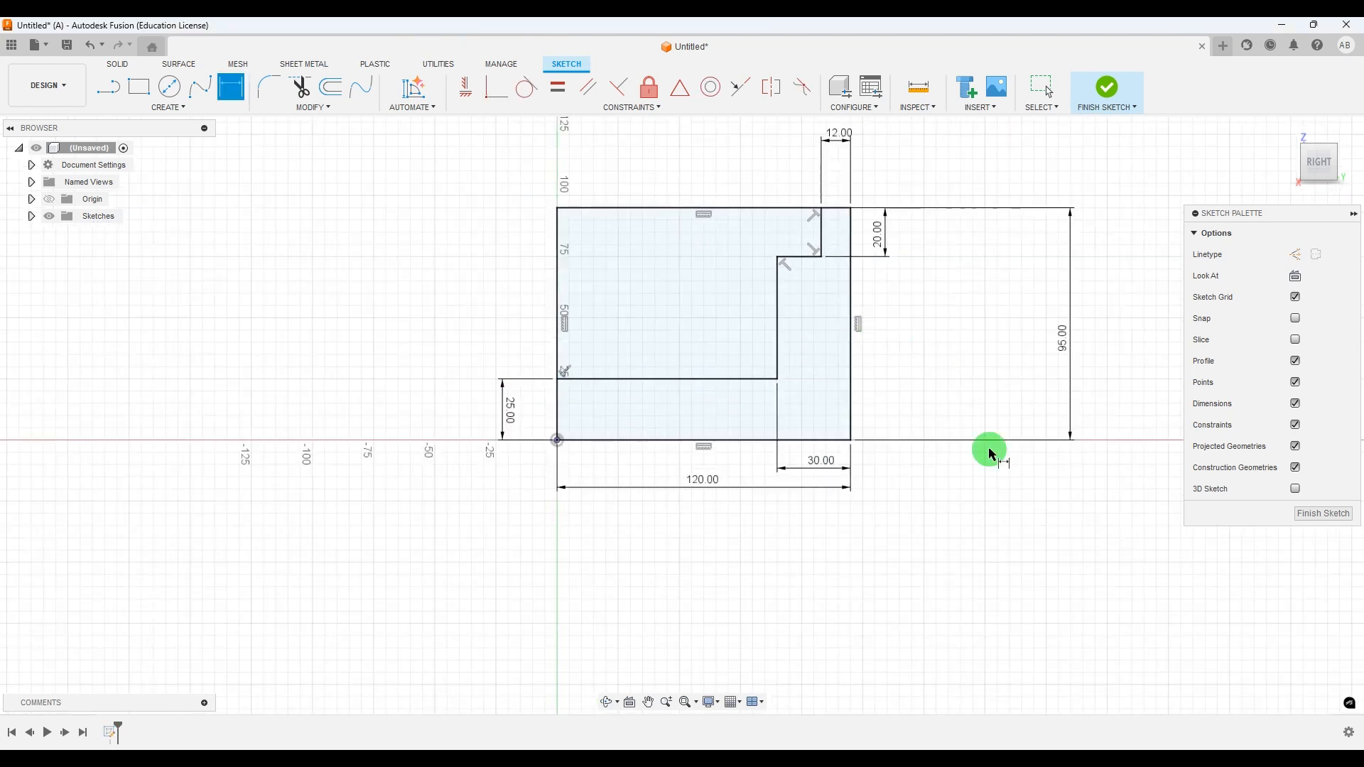
Check the reference drawing and sketch a horizontal line across the upright, from the long vertical step line to the right edge.
key(alt+Tab)
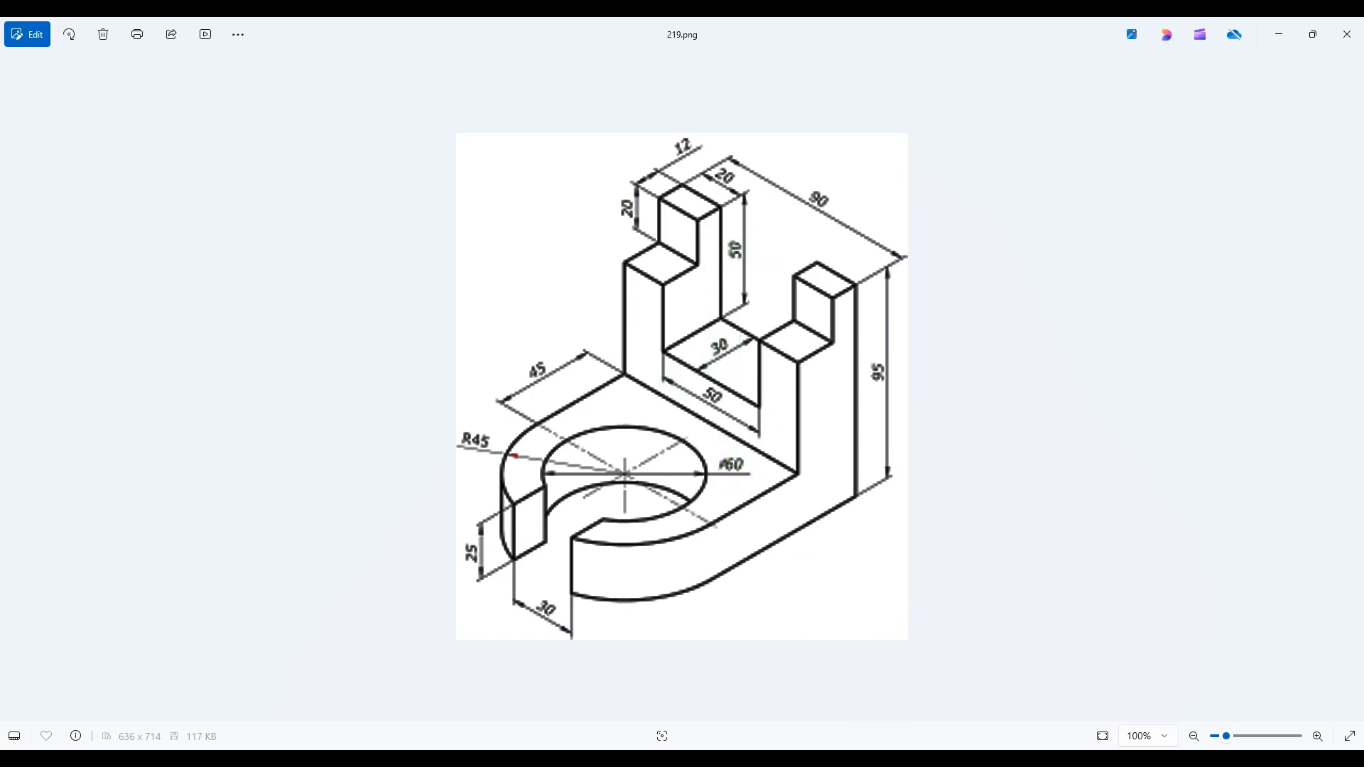
key(alt+Tab)
click(108, 86)
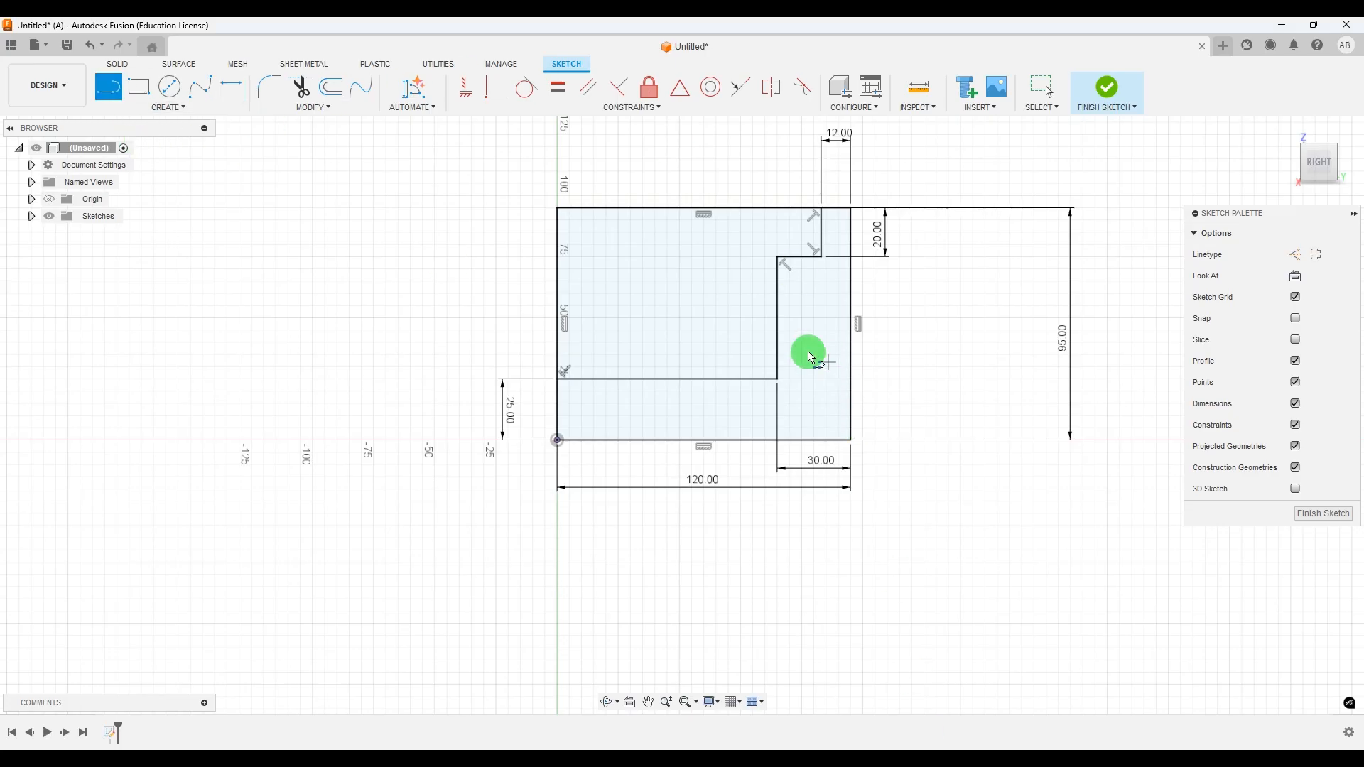
click(780, 329)
drag(780, 331, 855, 334)
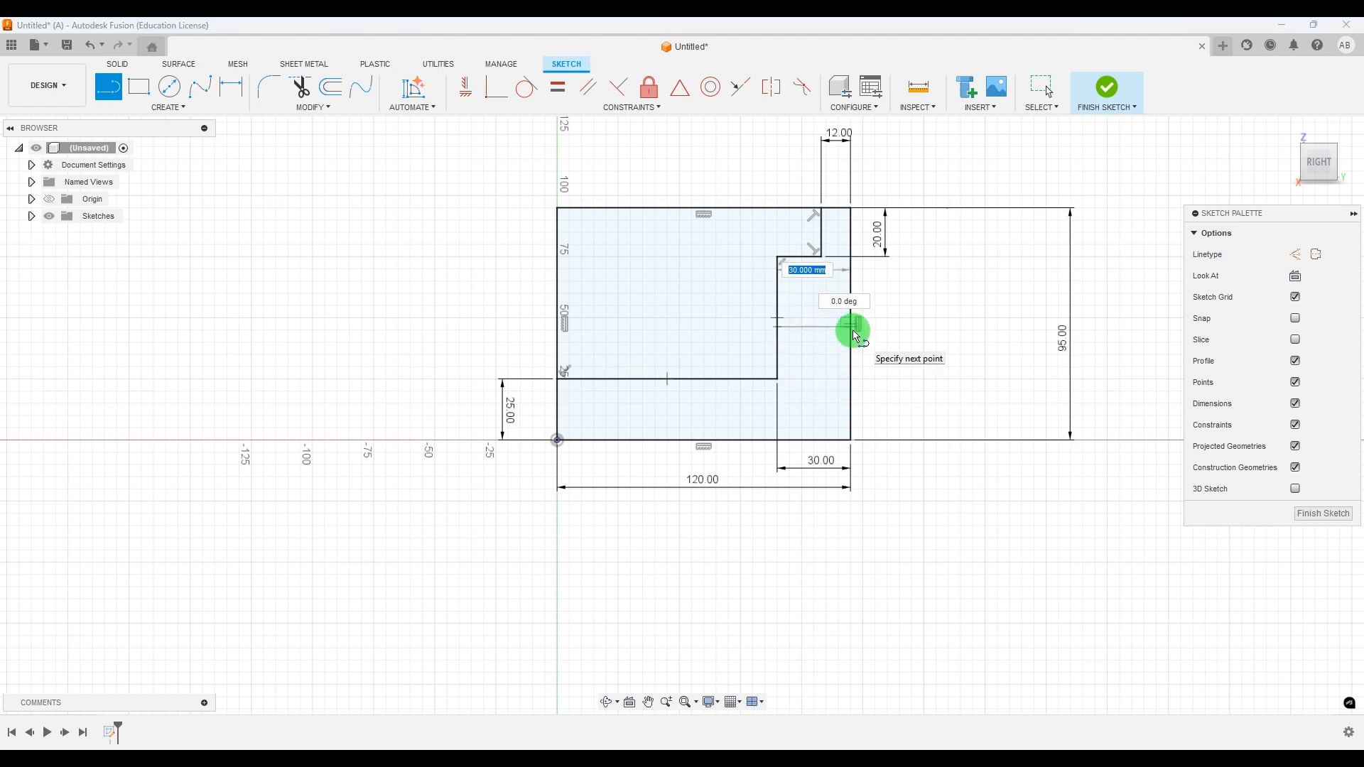
click(855, 335)
Dimension the new horizontal line across the upright at 50 mm below the rectangle's top edge.
click(231, 87)
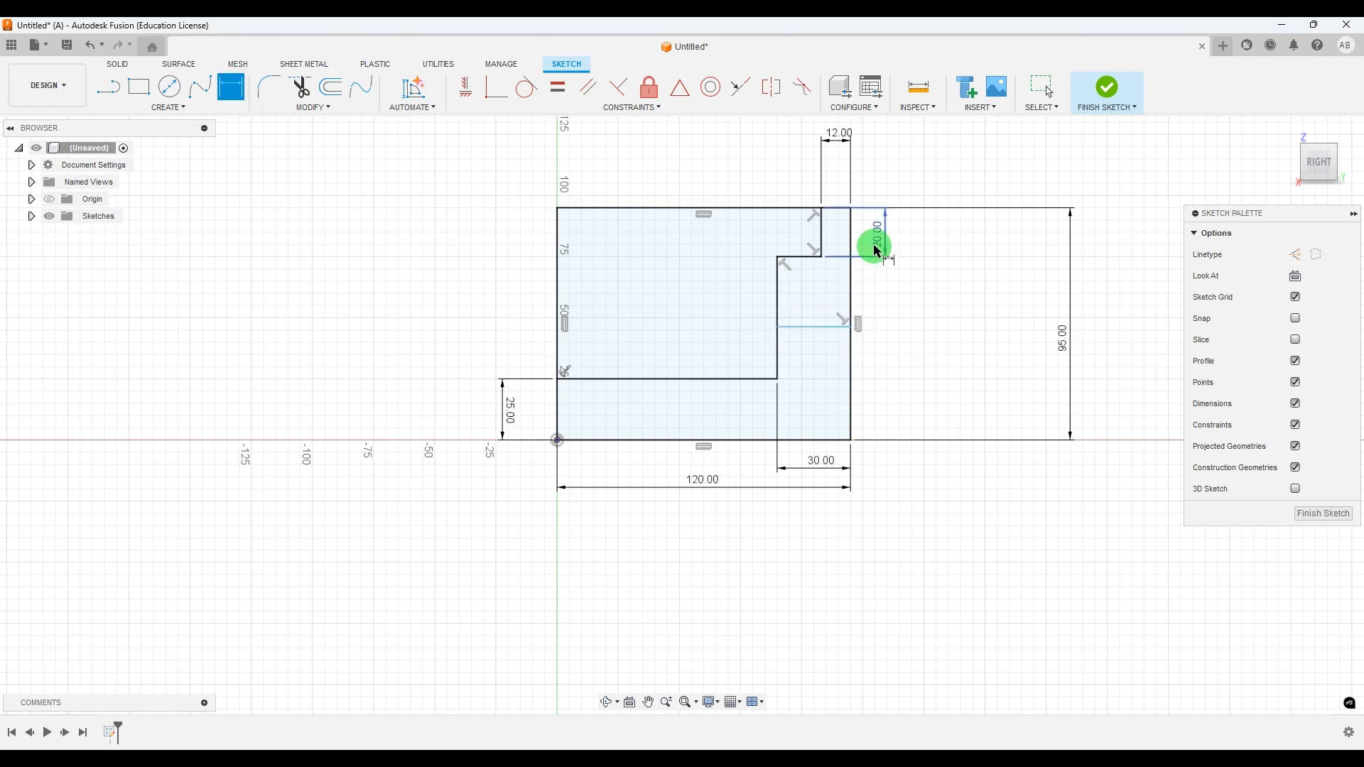
click(845, 213)
click(812, 326)
click(959, 282)
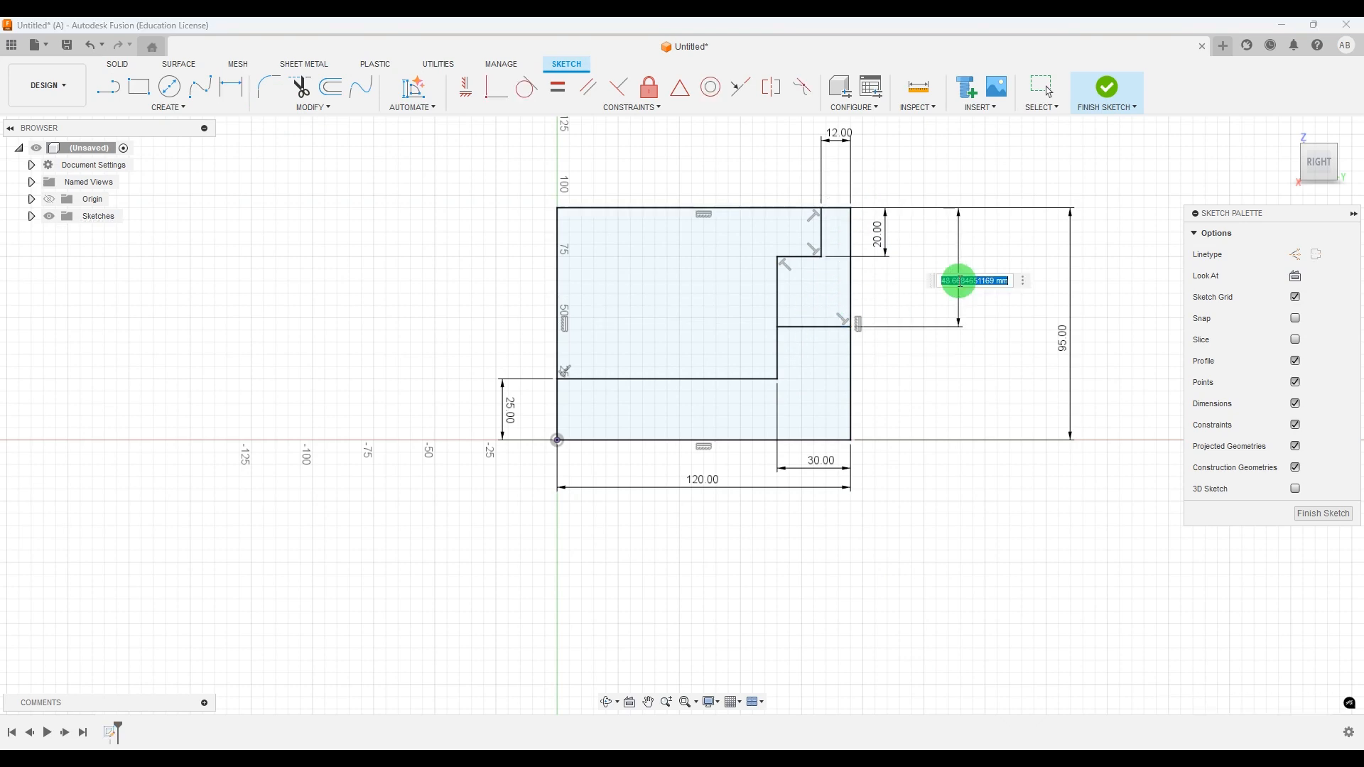
text(50)
key(Return)
scroll(902, 314, down, 2)
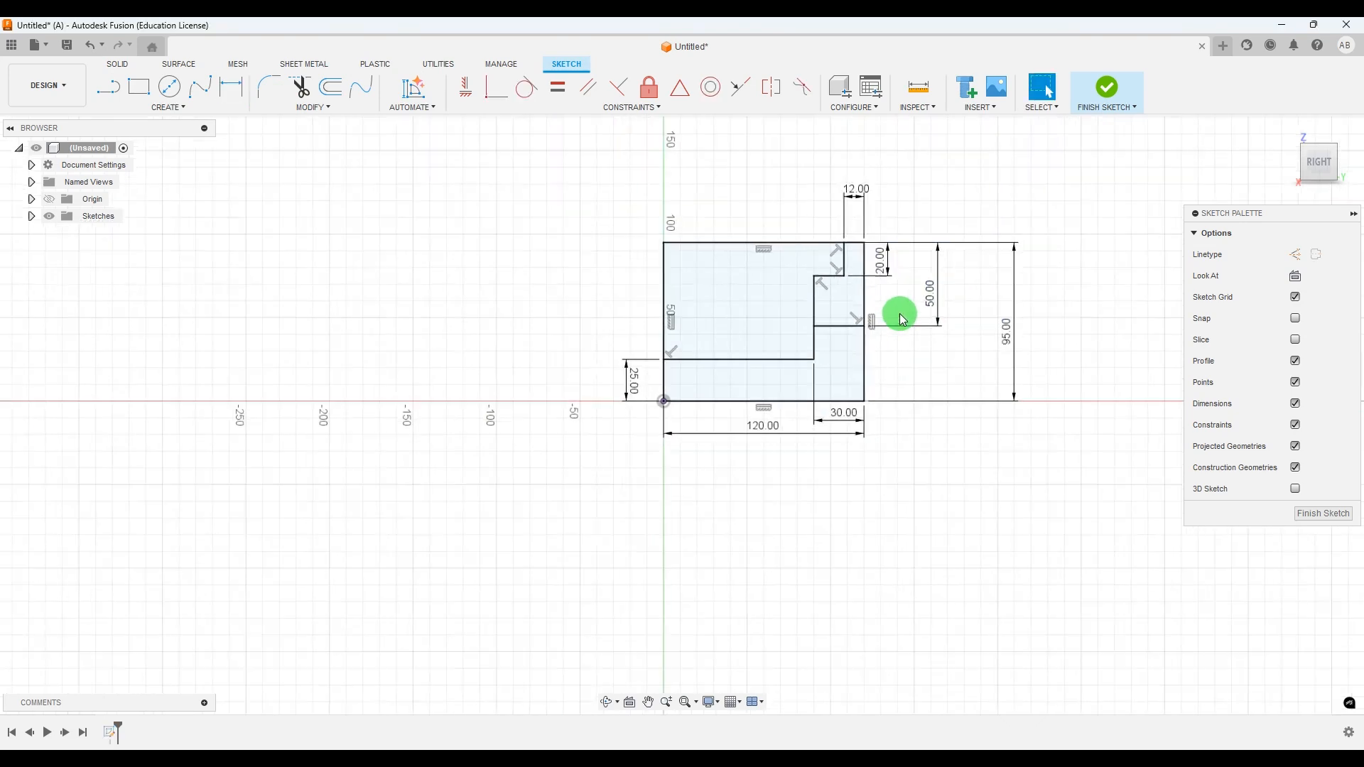
scroll(856, 314, up, 1)
scroll(707, 329, down, 1)
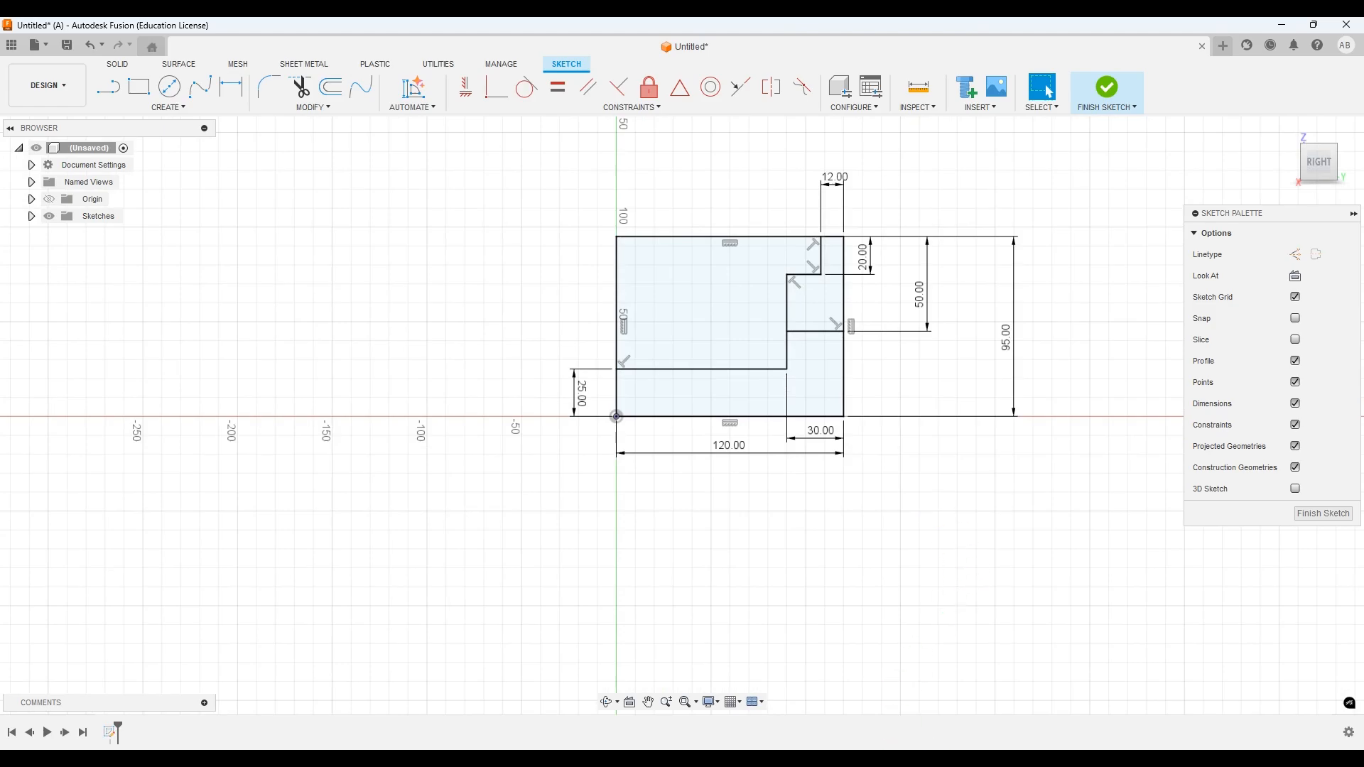
Compare the side-profile sketch with the reference drawing, finish the sketch, and look up the bracket's overall width.
key(alt+Tab)
key(alt+Tab)
key(alt+Tab)
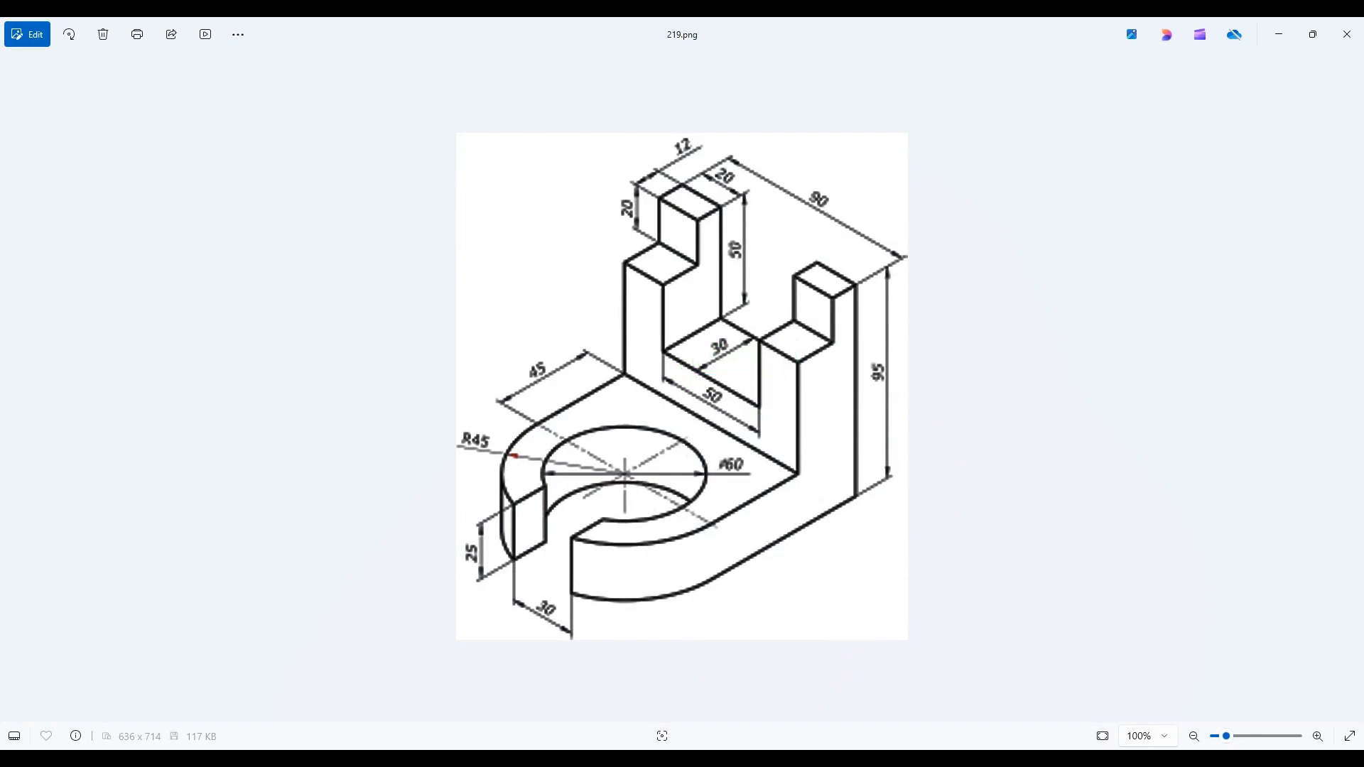
key(alt+Tab)
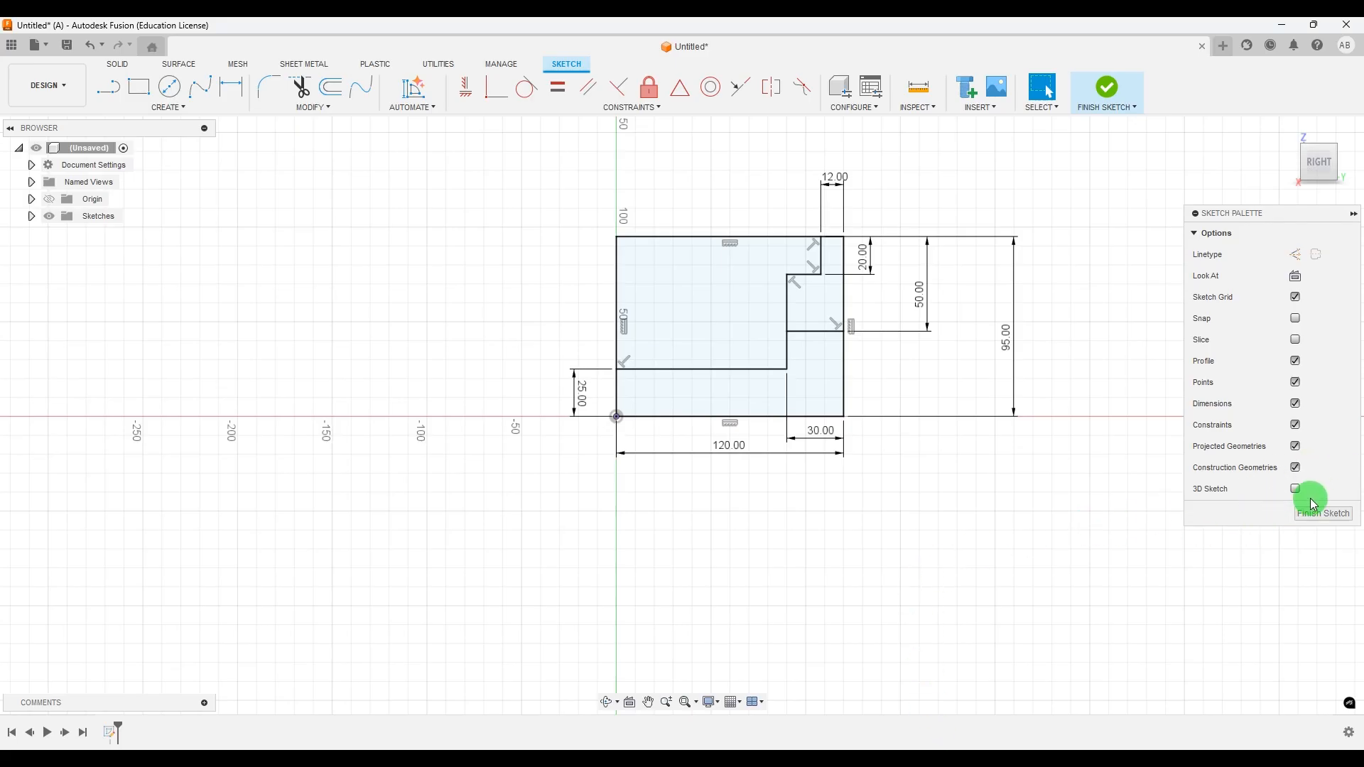
click(1318, 524)
mouse_move(666, 294)
shift+middle_down()
mouse_move(627, 293)
mouse_move(691, 329)
mouse_move(775, 309)
mouse_move(938, 717)
shift+middle_up()
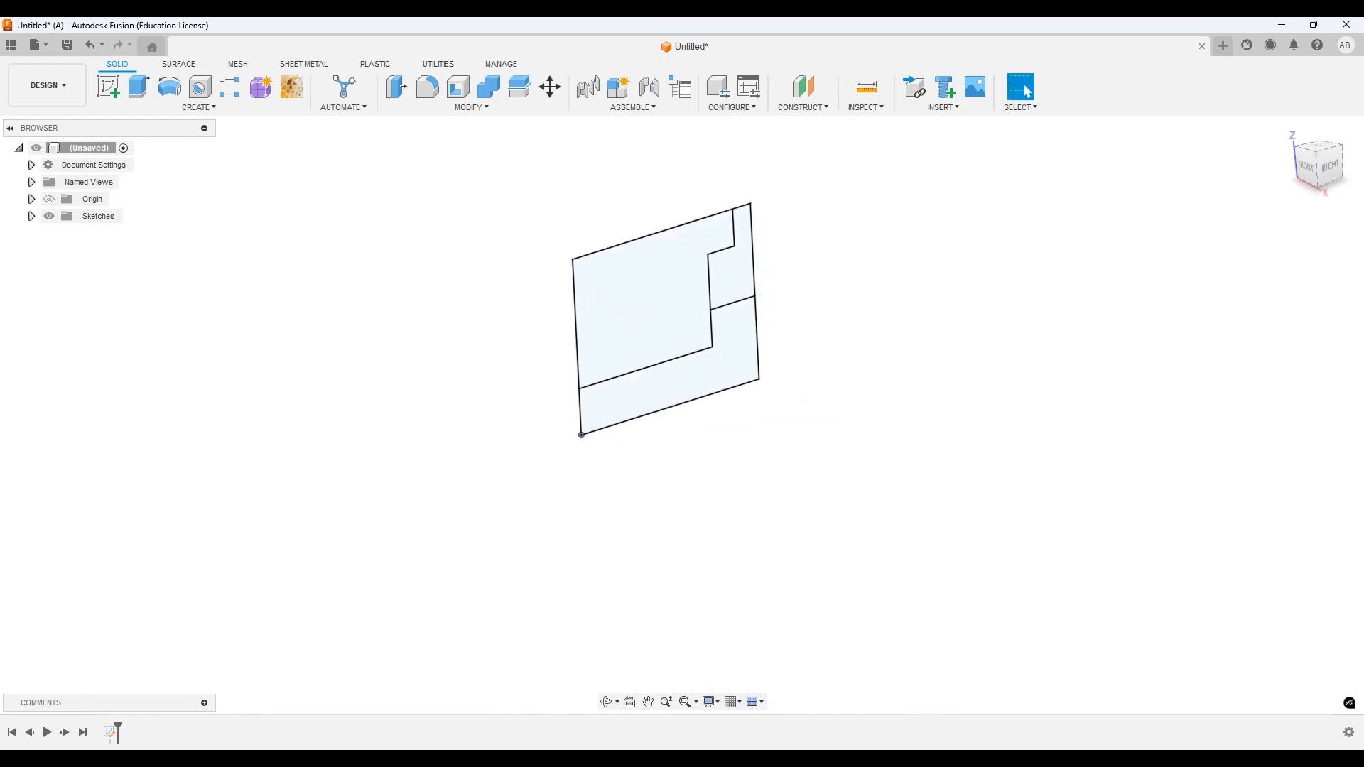
click(966, 760)
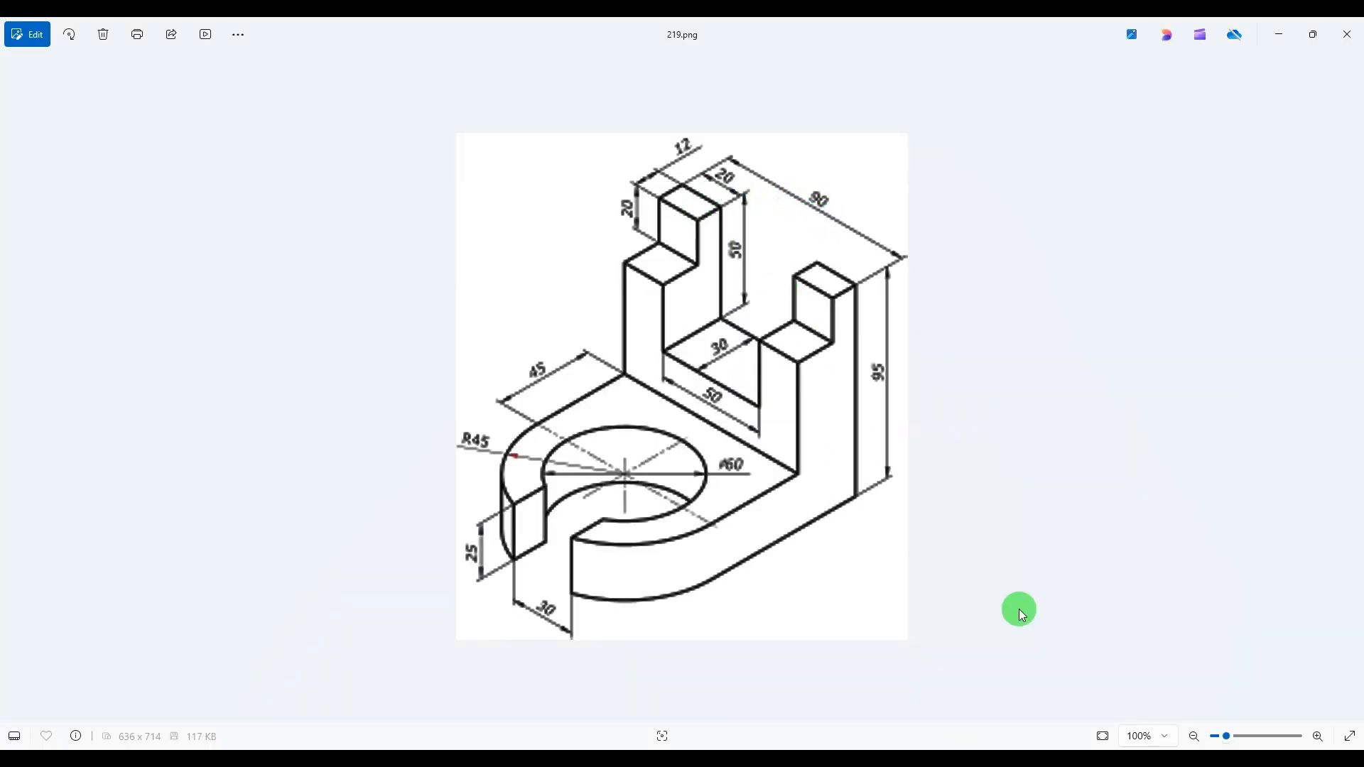
click(934, 759)
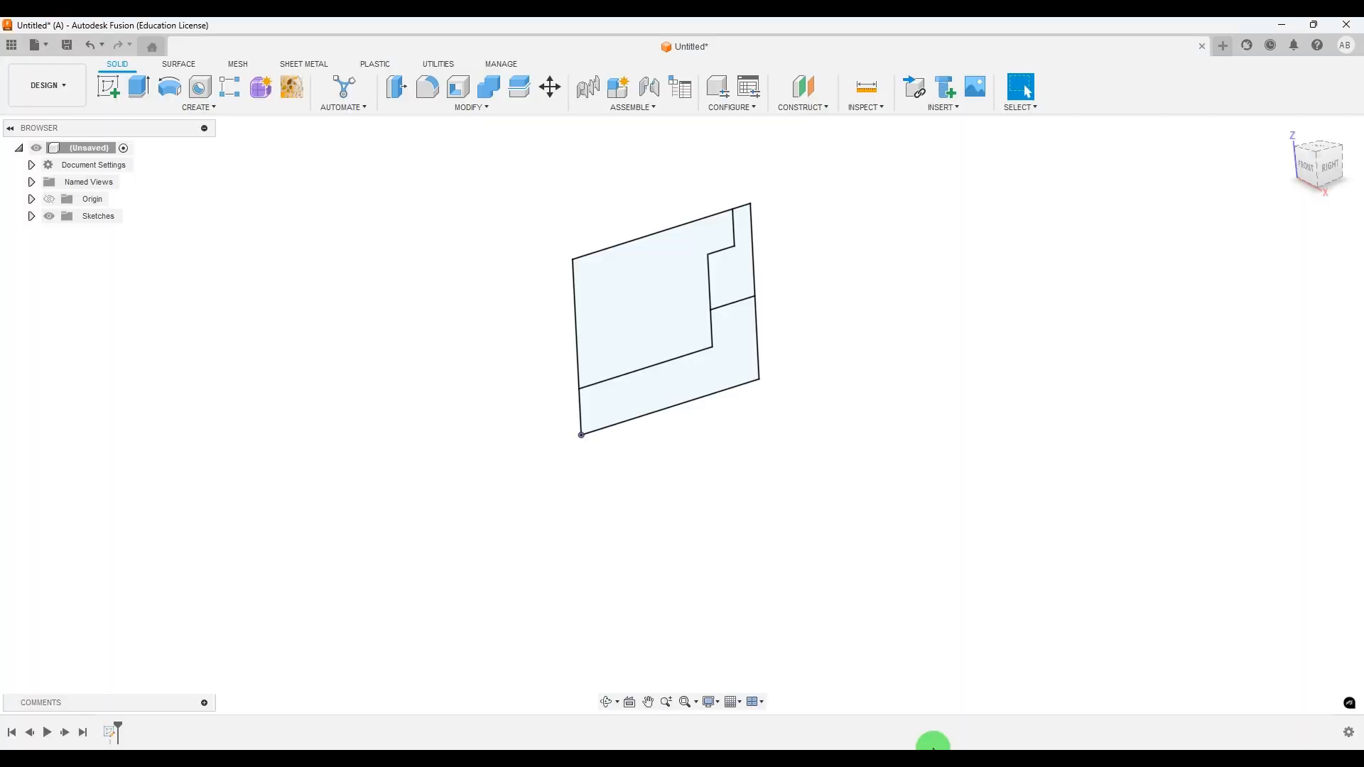
Extrude the L-shaped base profile and the stepped upper profile symmetrically as a new body with a 90 mm whole length.
click(140, 87)
click(721, 411)
click(770, 289)
shift+middle_drag(770, 289, 913, 250)
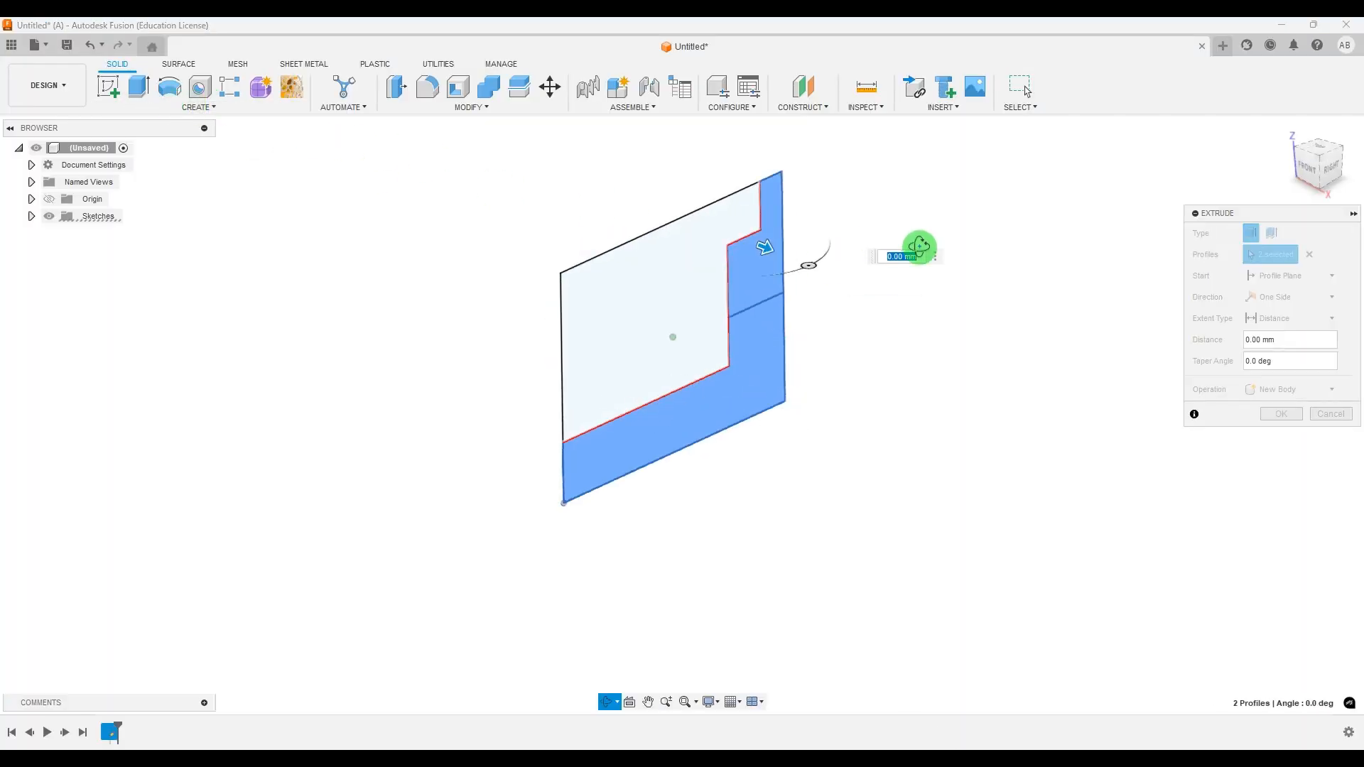
click(1290, 297)
click(1282, 341)
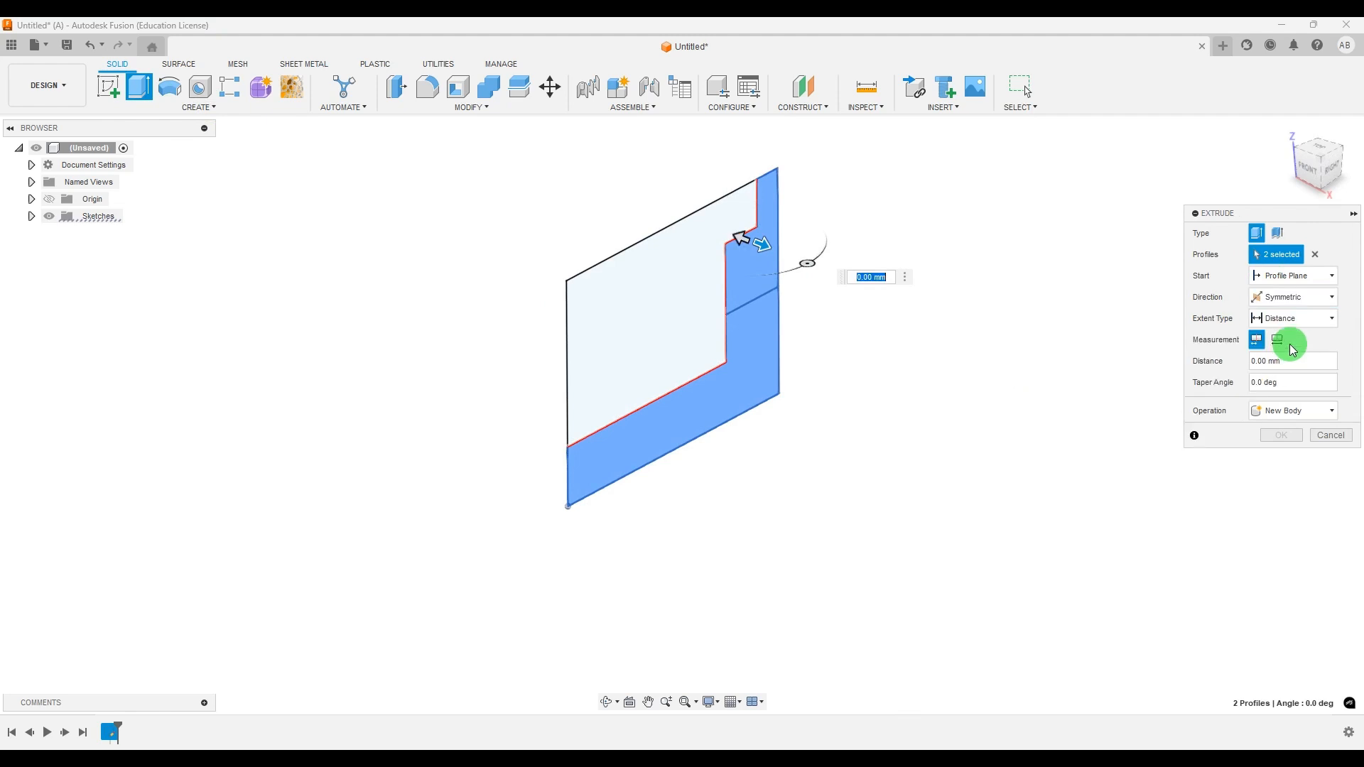
double_click(1292, 361)
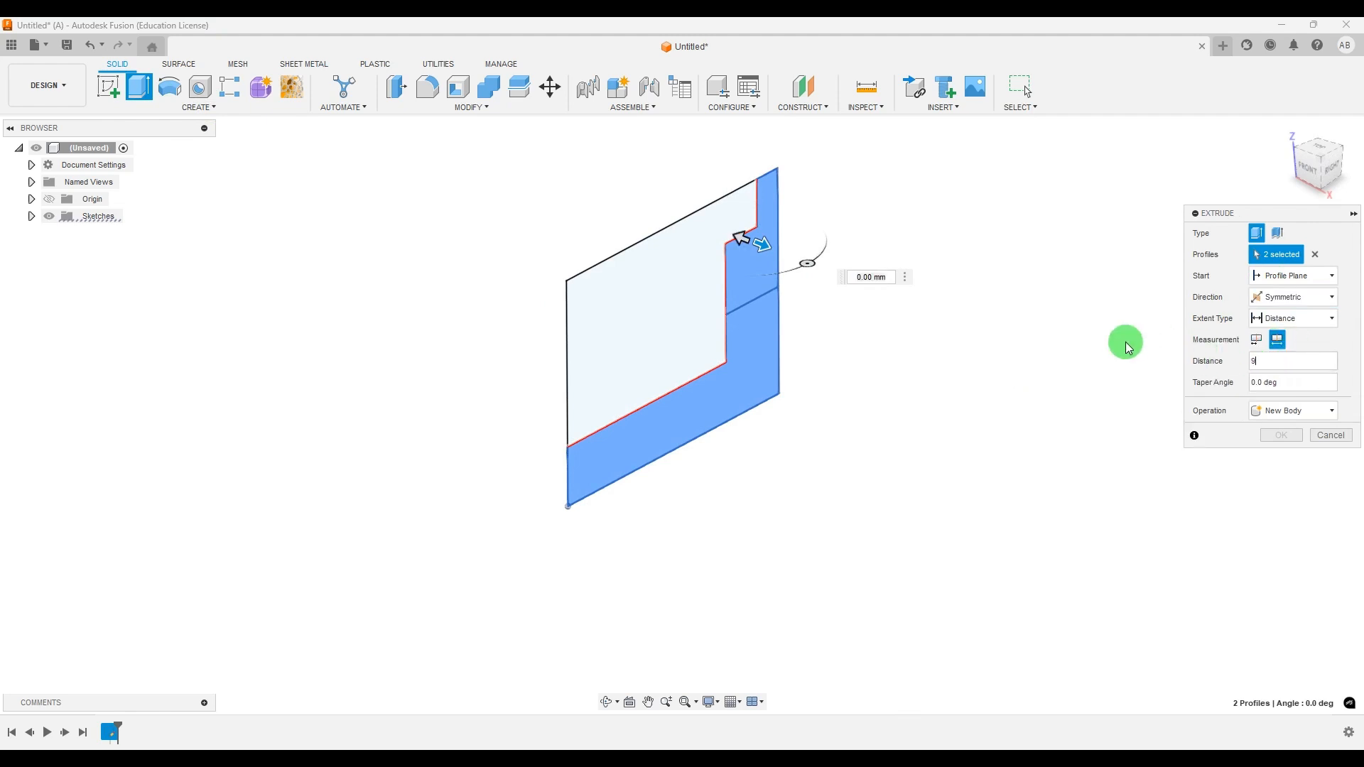
text(90)
key(Return)
mouse_move(1053, 302)
shift+middle_down()
mouse_move(1038, 329)
mouse_move(1043, 308)
shift+middle_up()
click(1280, 434)
mouse_move(973, 341)
shift+middle_down()
mouse_move(959, 323)
mouse_move(965, 350)
shift+middle_up()
Show Sketch1 again and hide Body1 to expose the stepped upper profile for another Extrude.
click(31, 234)
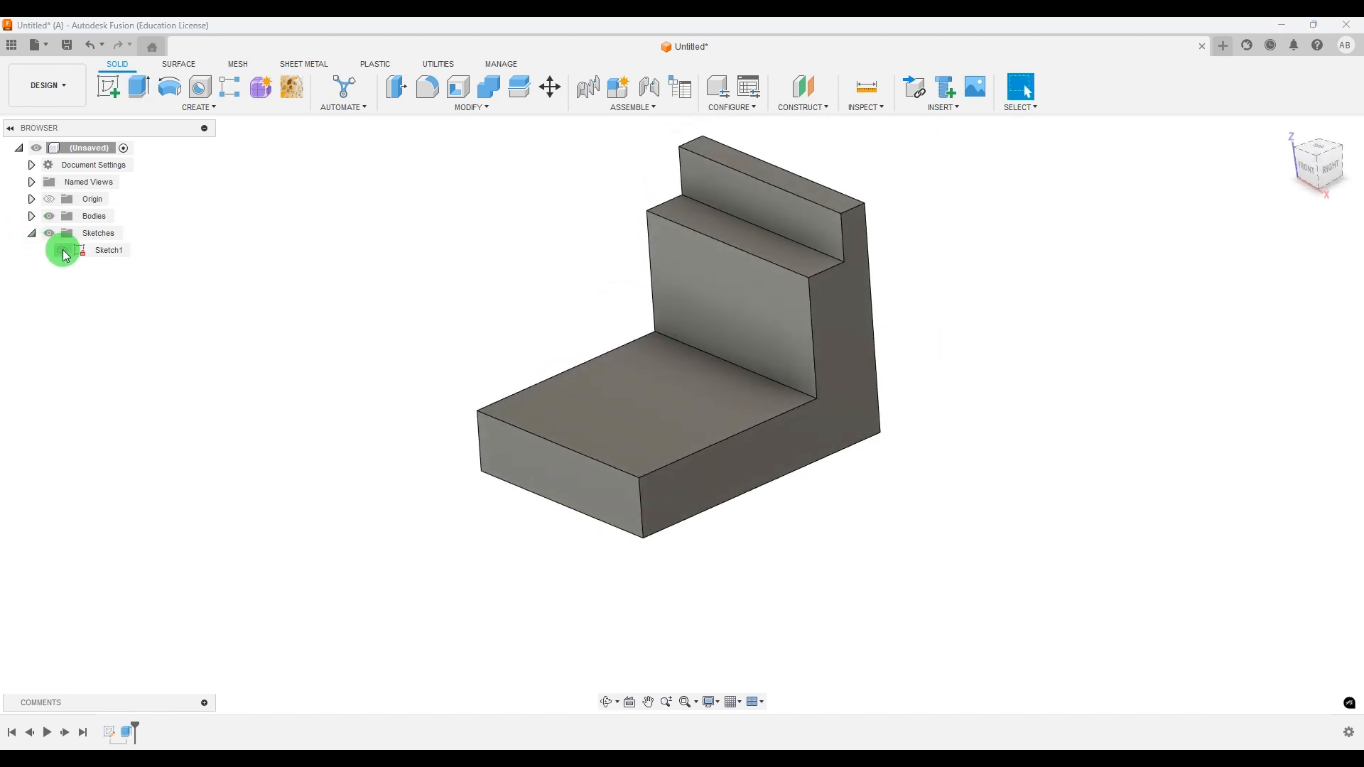
click(62, 250)
shift+middle_drag(502, 194, 509, 207)
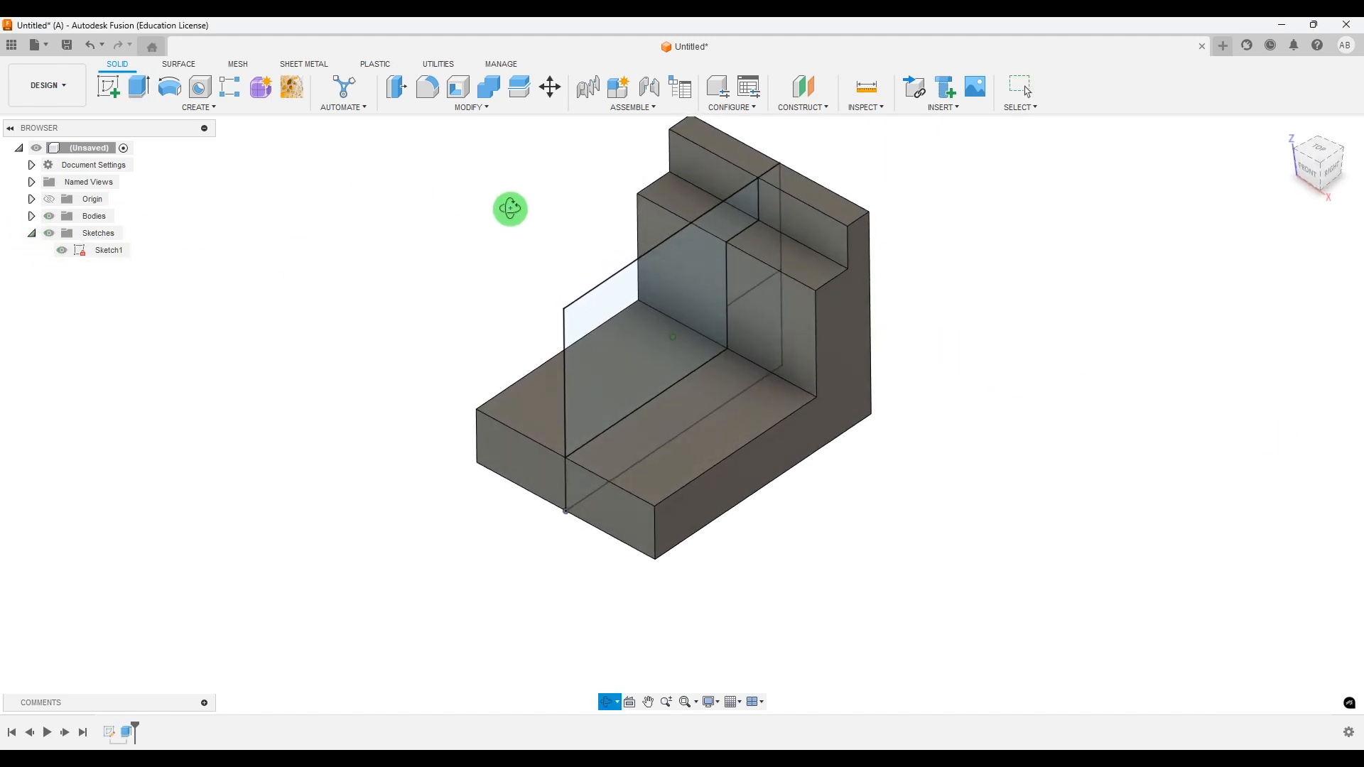
click(138, 86)
shift+middle_drag(466, 392, 645, 335)
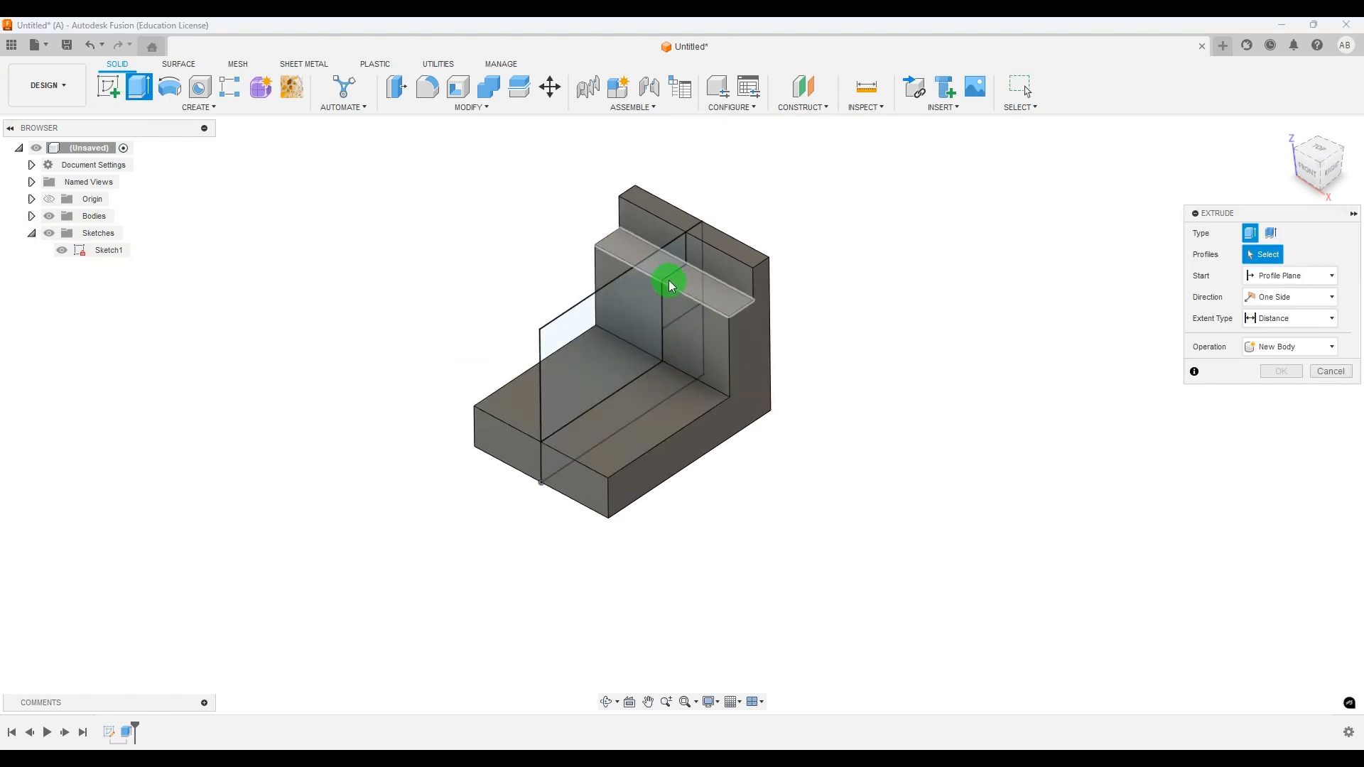
shift+middle_drag(671, 286, 666, 333)
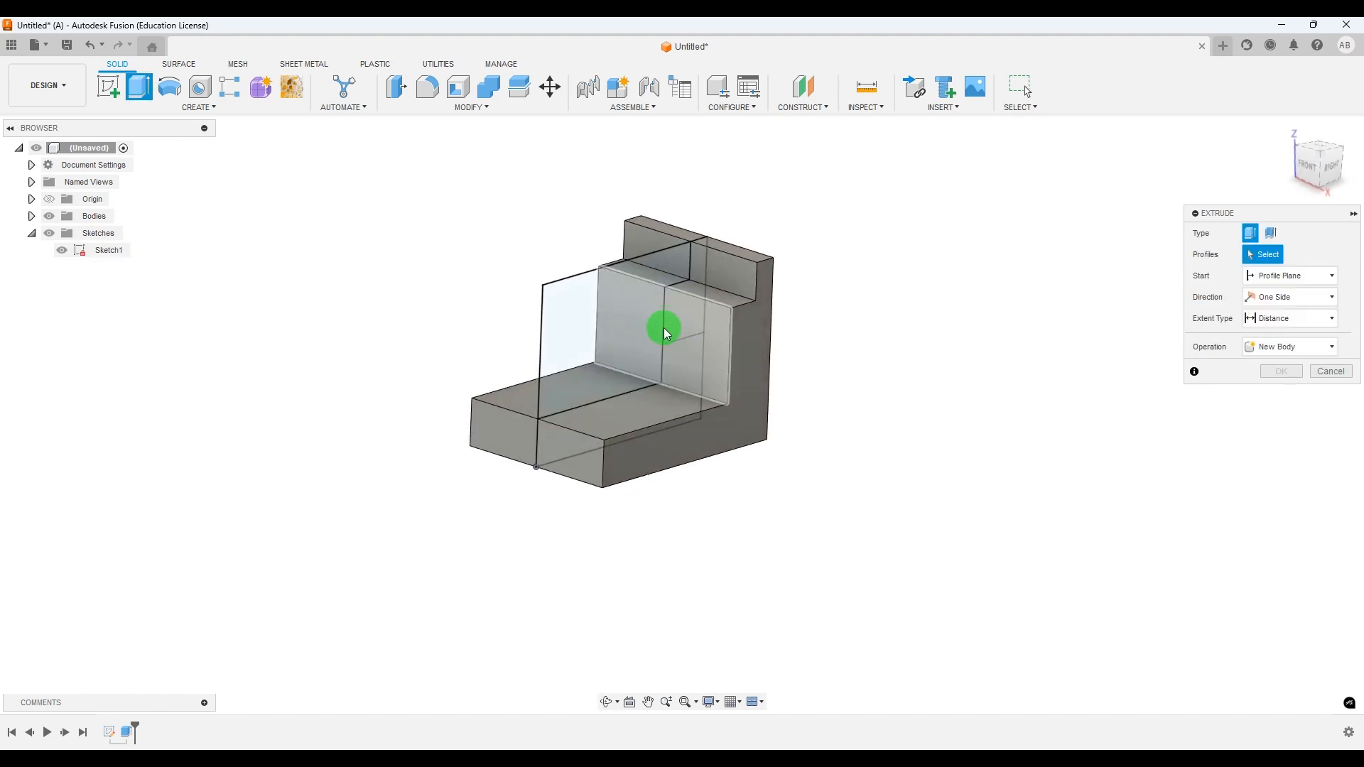
click(32, 217)
click(62, 233)
Show Body1 again, check the slot width in the reference drawing, and cut the stepped upper profile symmetrically with a 50 mm whole length.
click(699, 295)
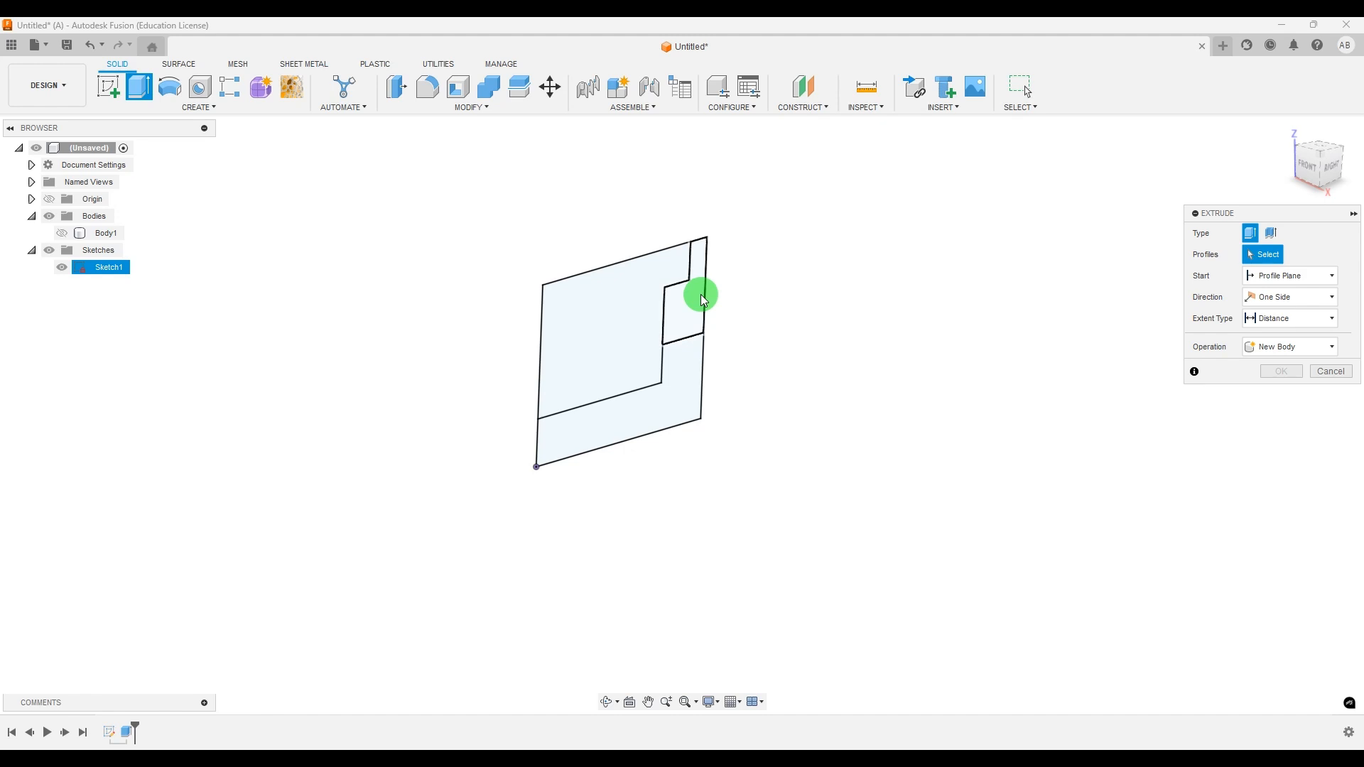
click(1254, 298)
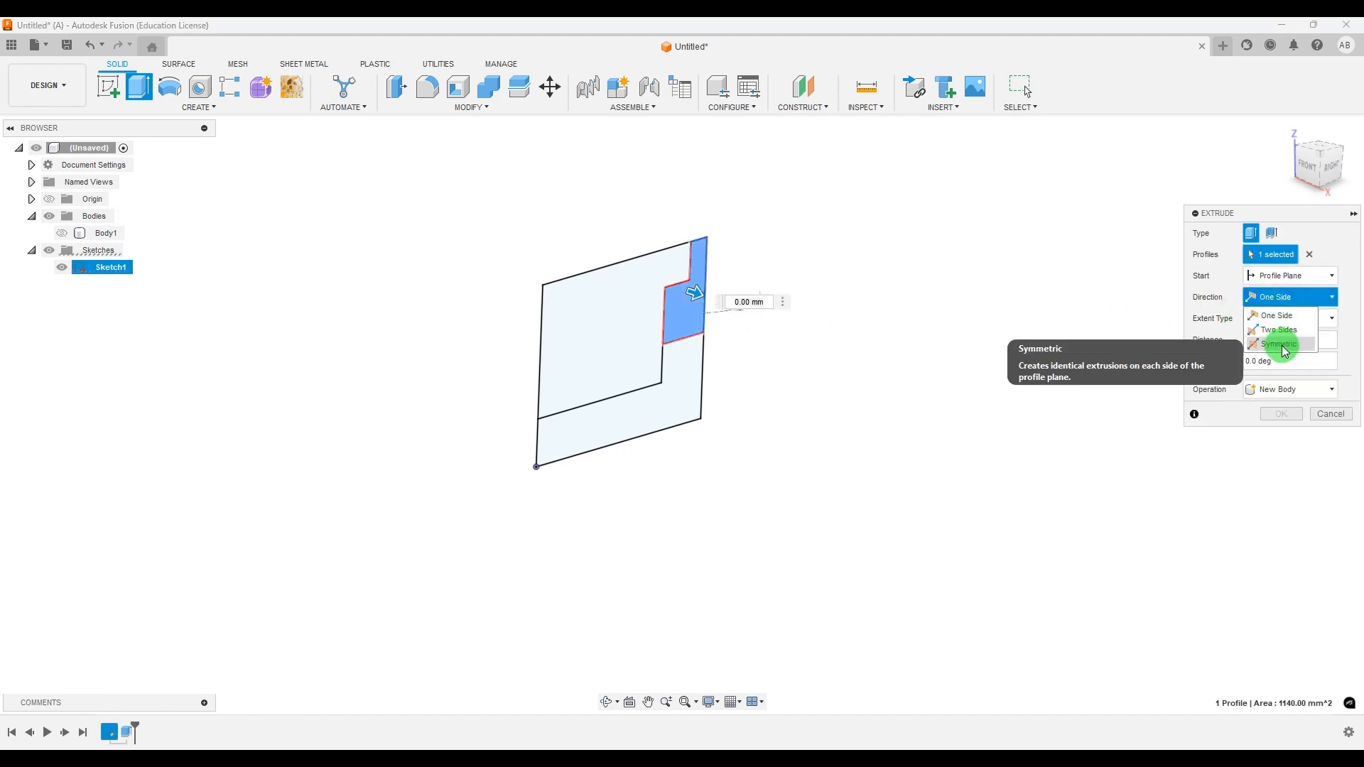
click(1282, 344)
click(1278, 339)
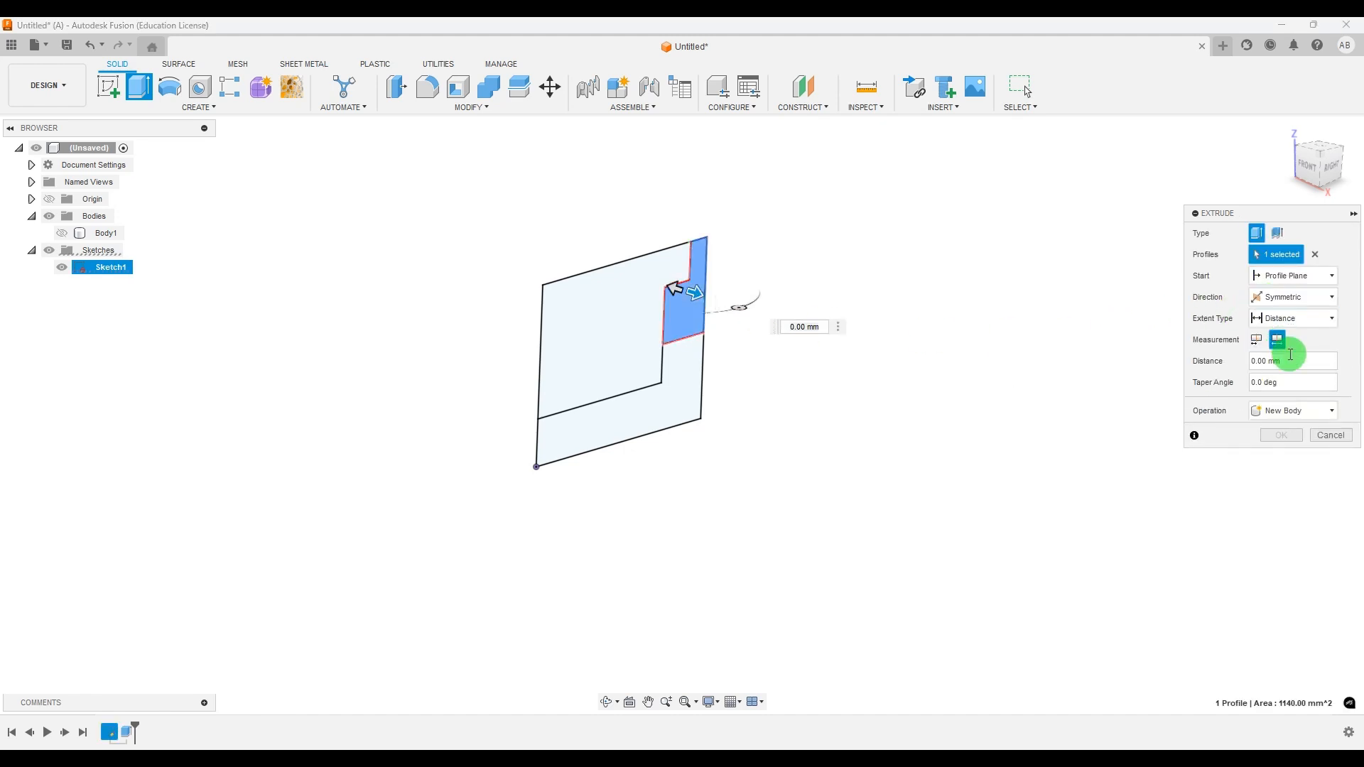
click(62, 233)
key(alt+Tab)
click(726, 268)
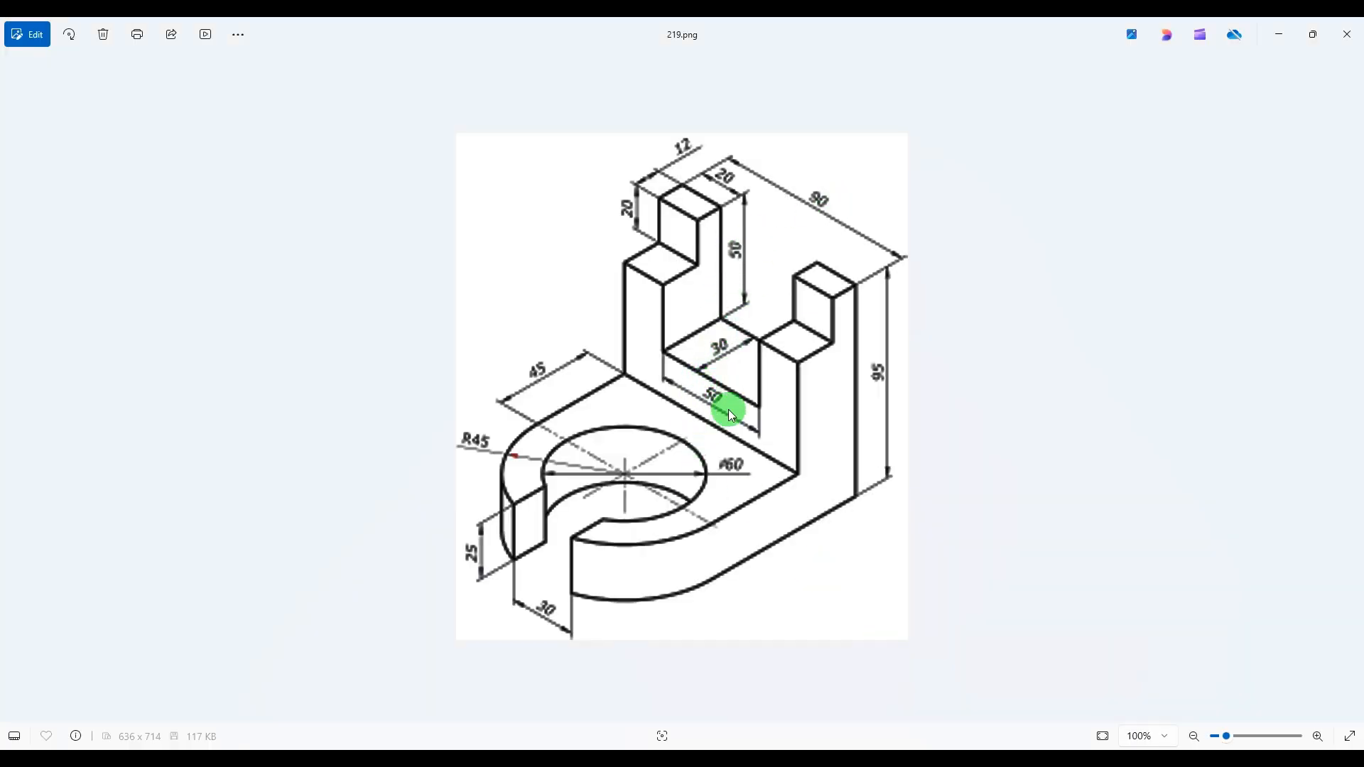
key(alt+Tab)
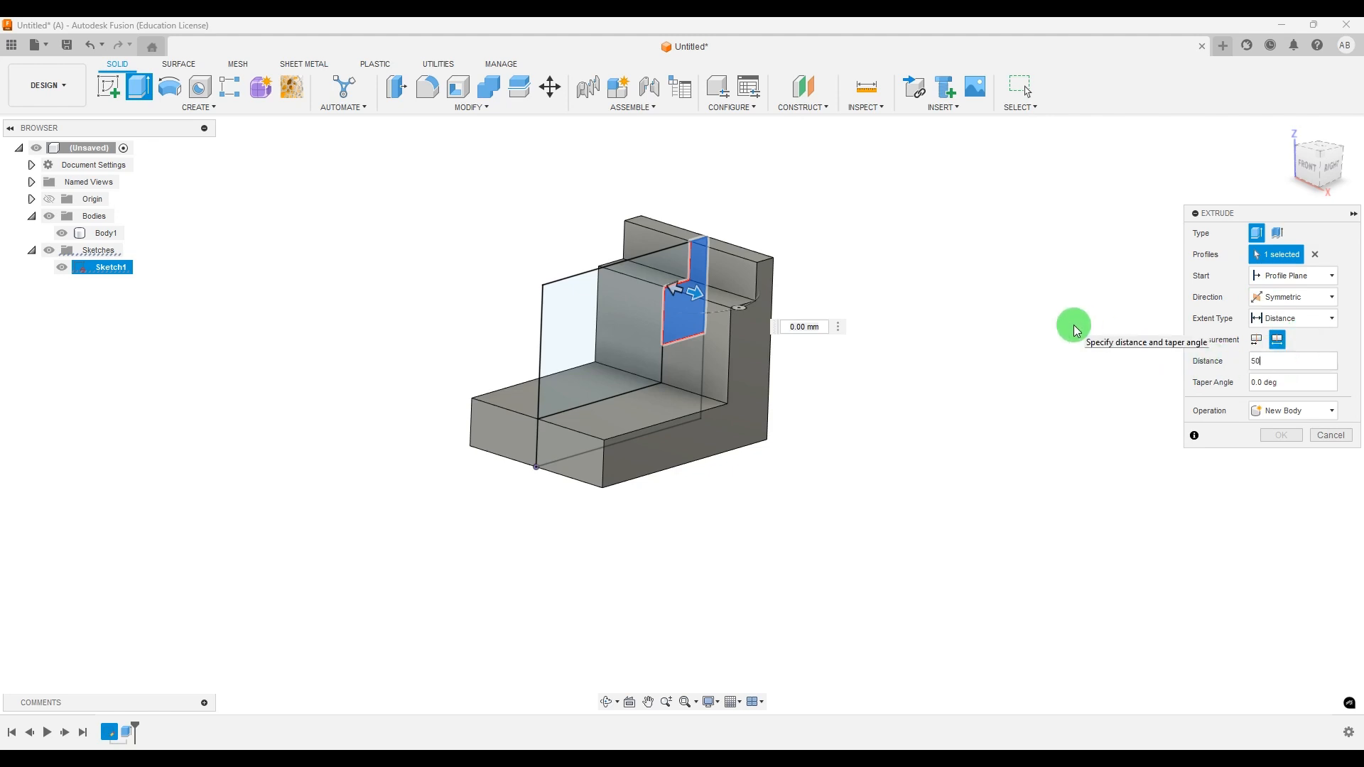
text(50)
key(Return)
mouse_move(974, 274)
shift+middle_down()
mouse_move(953, 274)
mouse_move(961, 291)
shift+middle_up()
scroll(964, 299, up, 3)
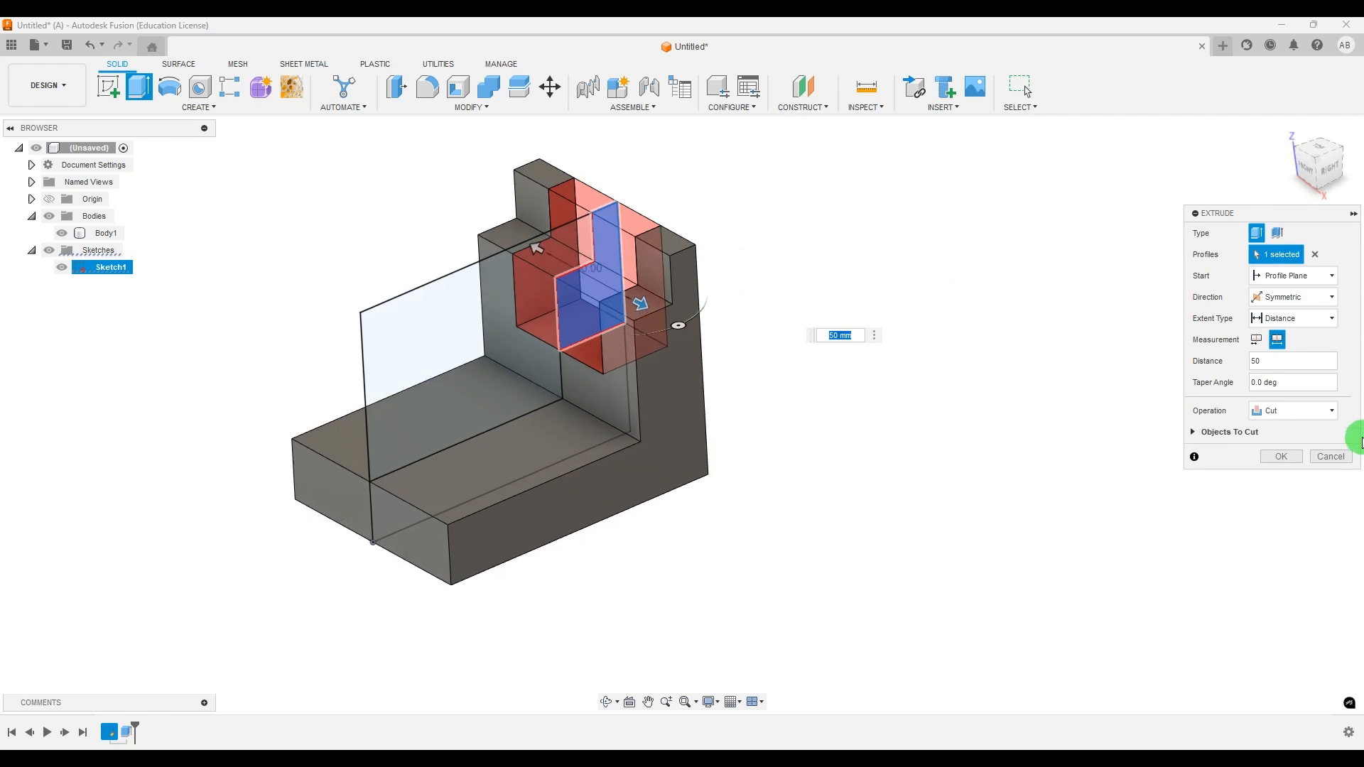
click(1279, 456)
Hide Sketch1 and check the base's rounded end in the reference drawing.
mouse_move(955, 373)
shift+middle_down()
mouse_move(950, 353)
mouse_move(970, 367)
mouse_move(881, 380)
shift+middle_up()
scroll(898, 373, down, 3)
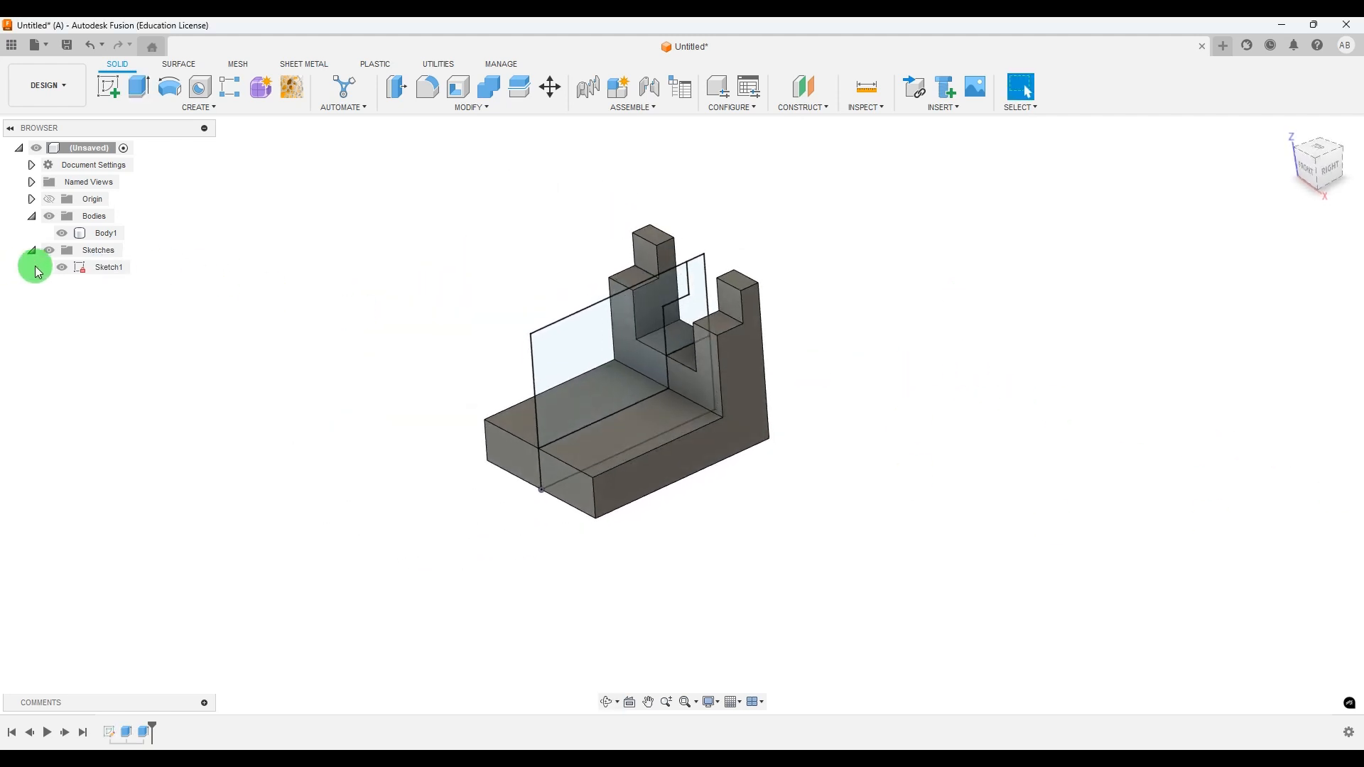
click(62, 267)
mouse_move(1081, 304)
shift+middle_down()
mouse_move(995, 330)
mouse_move(972, 454)
shift+middle_up()
click(974, 760)
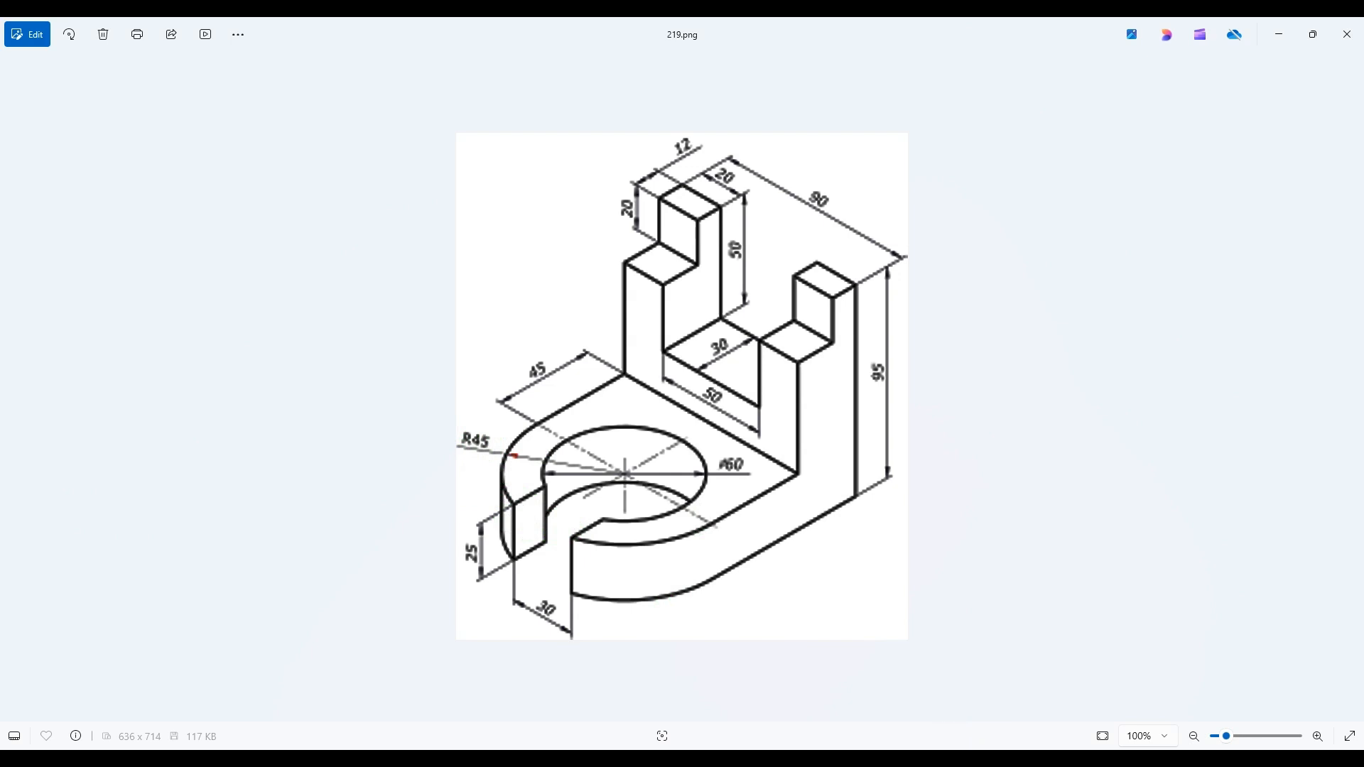
click(941, 758)
Apply a Full Round Fillet to the base's front end face.
click(427, 86)
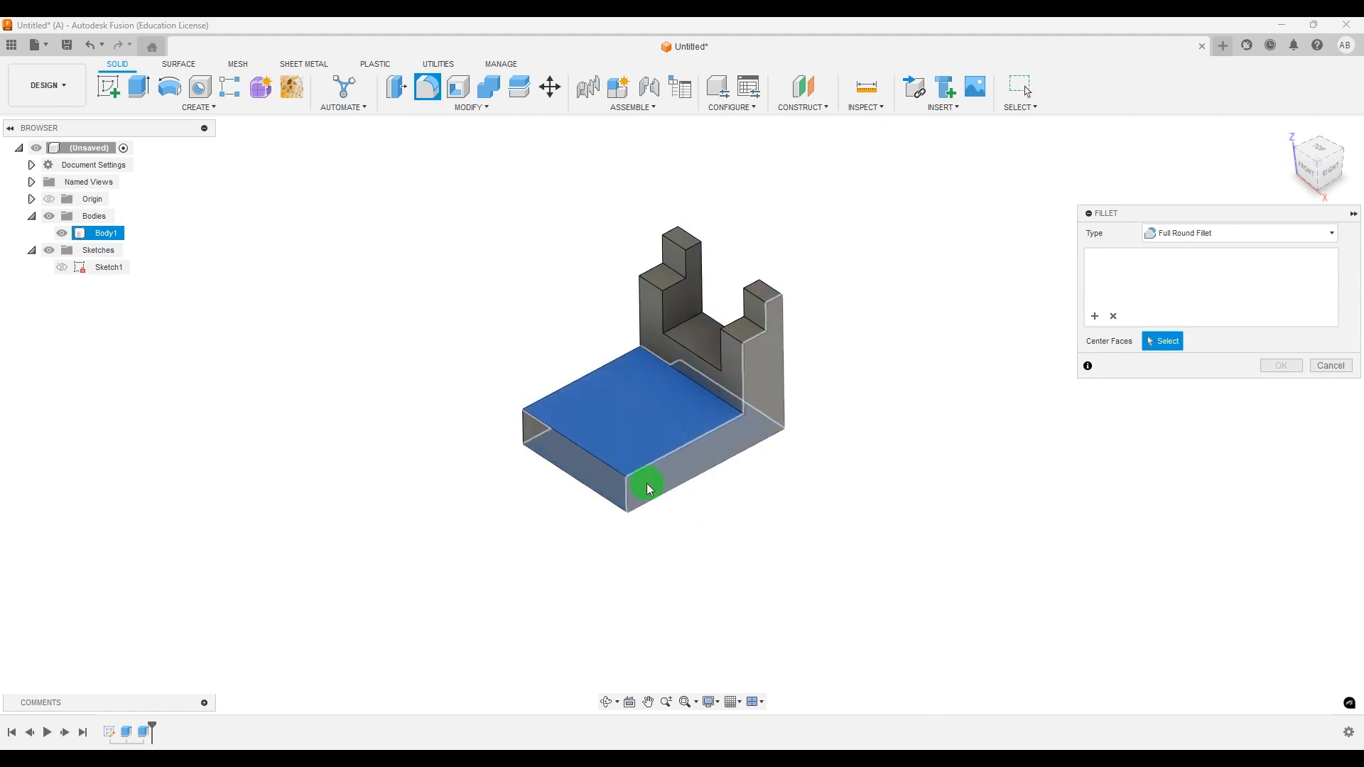
click(623, 497)
click(1279, 405)
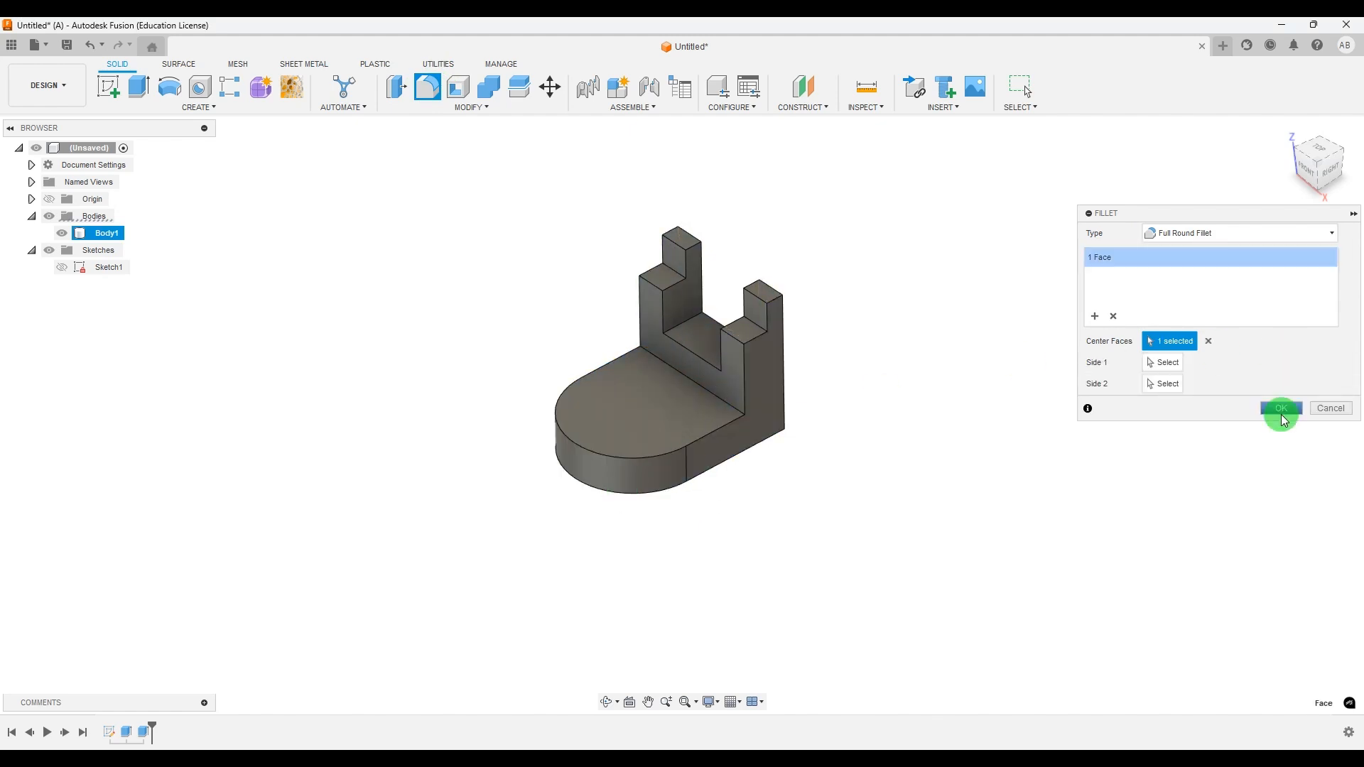
mouse_move(1048, 363)
shift+middle_down()
mouse_move(1033, 338)
mouse_move(1047, 363)
shift+middle_up()
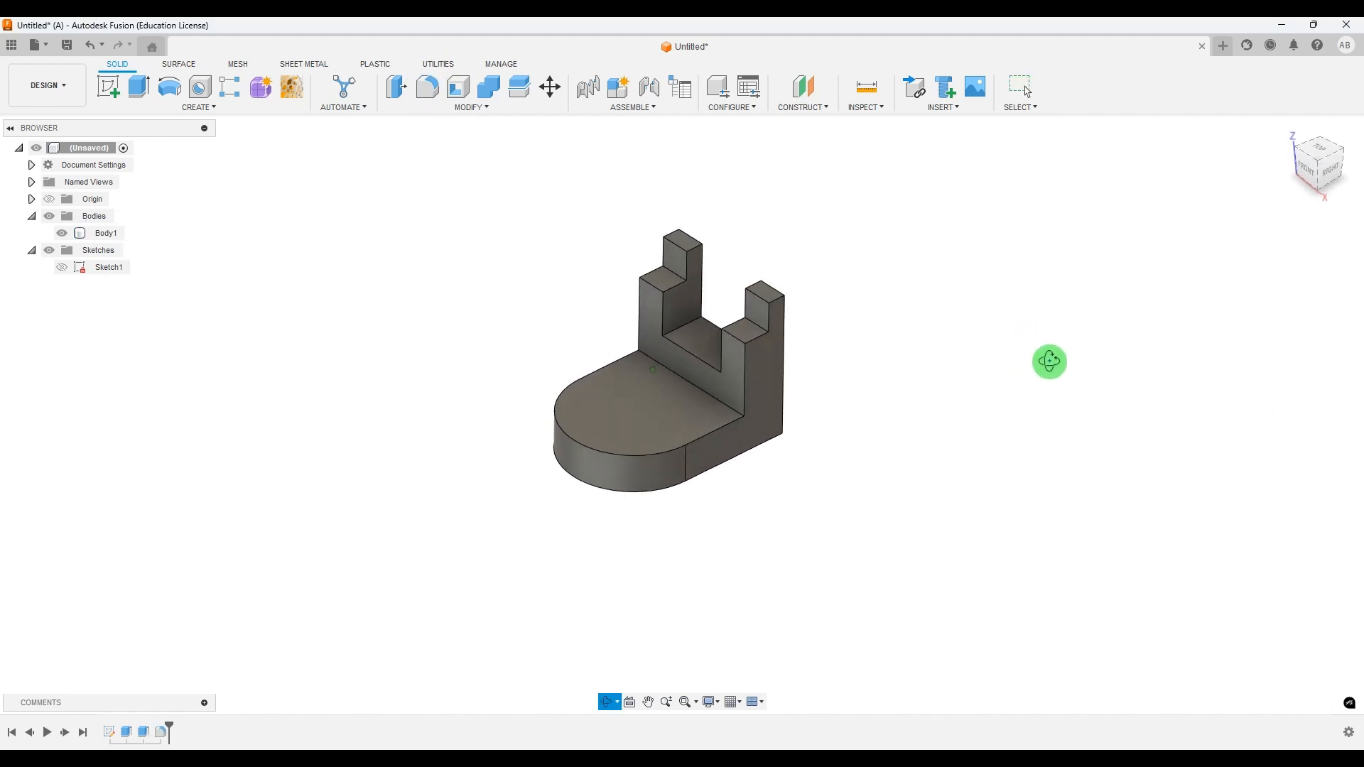
Start a new sketch on the base's top face and check the hole and slot sizes in the reference drawing.
click(672, 428)
click(109, 86)
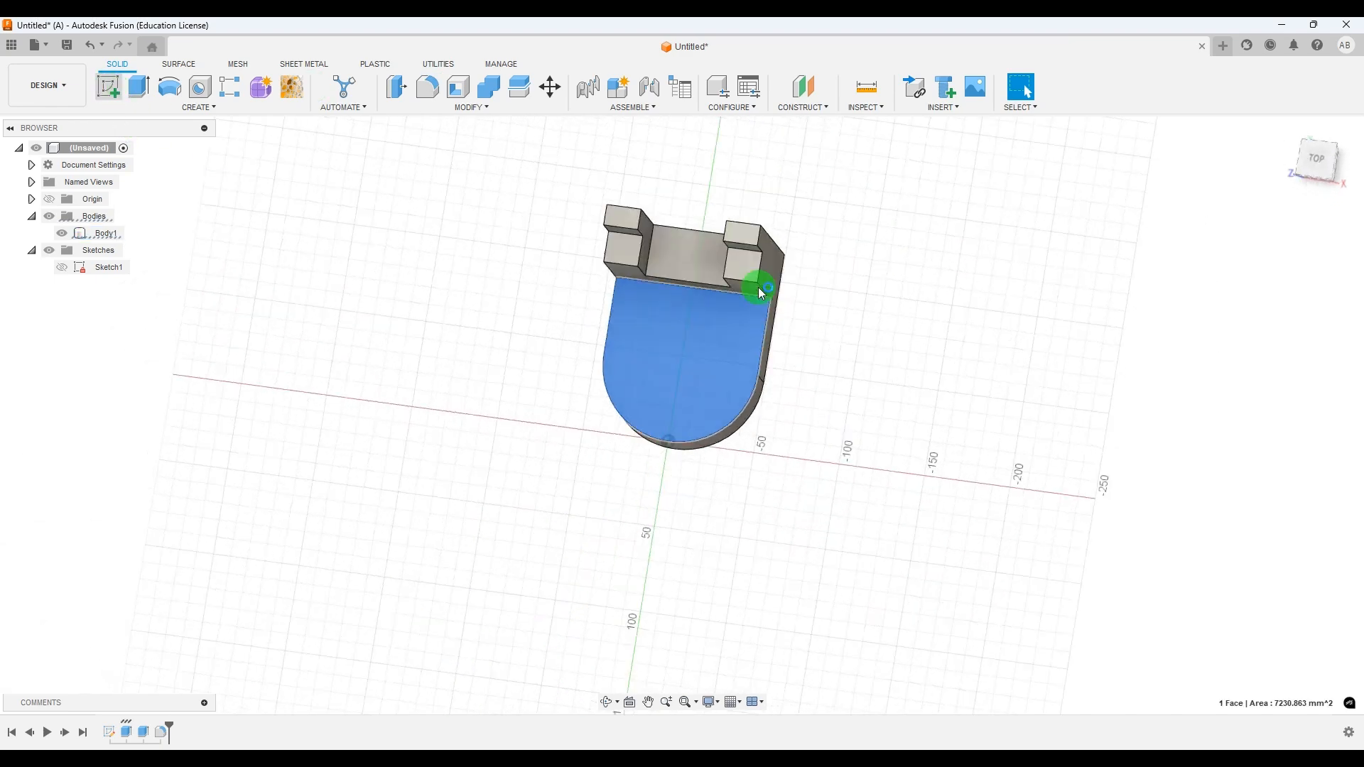
key(alt+Tab)
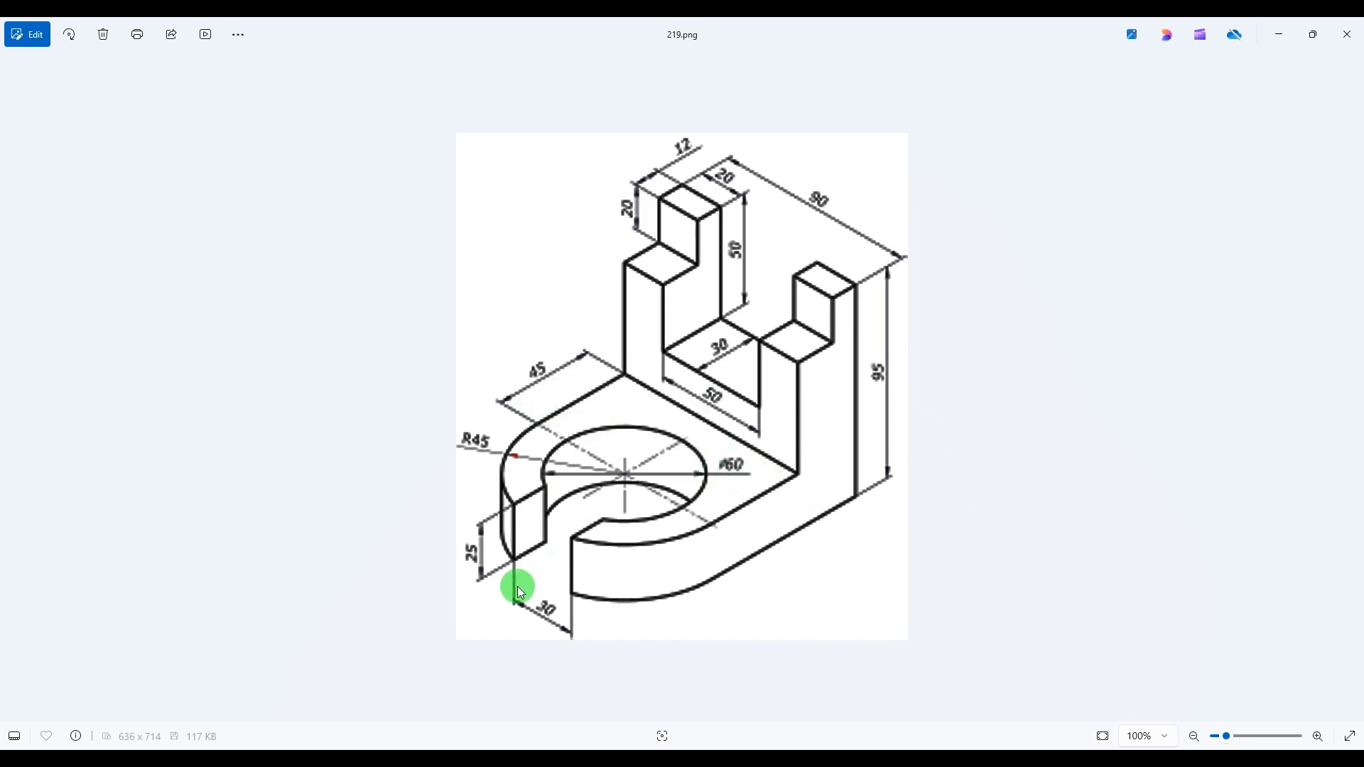
key(alt+Tab)
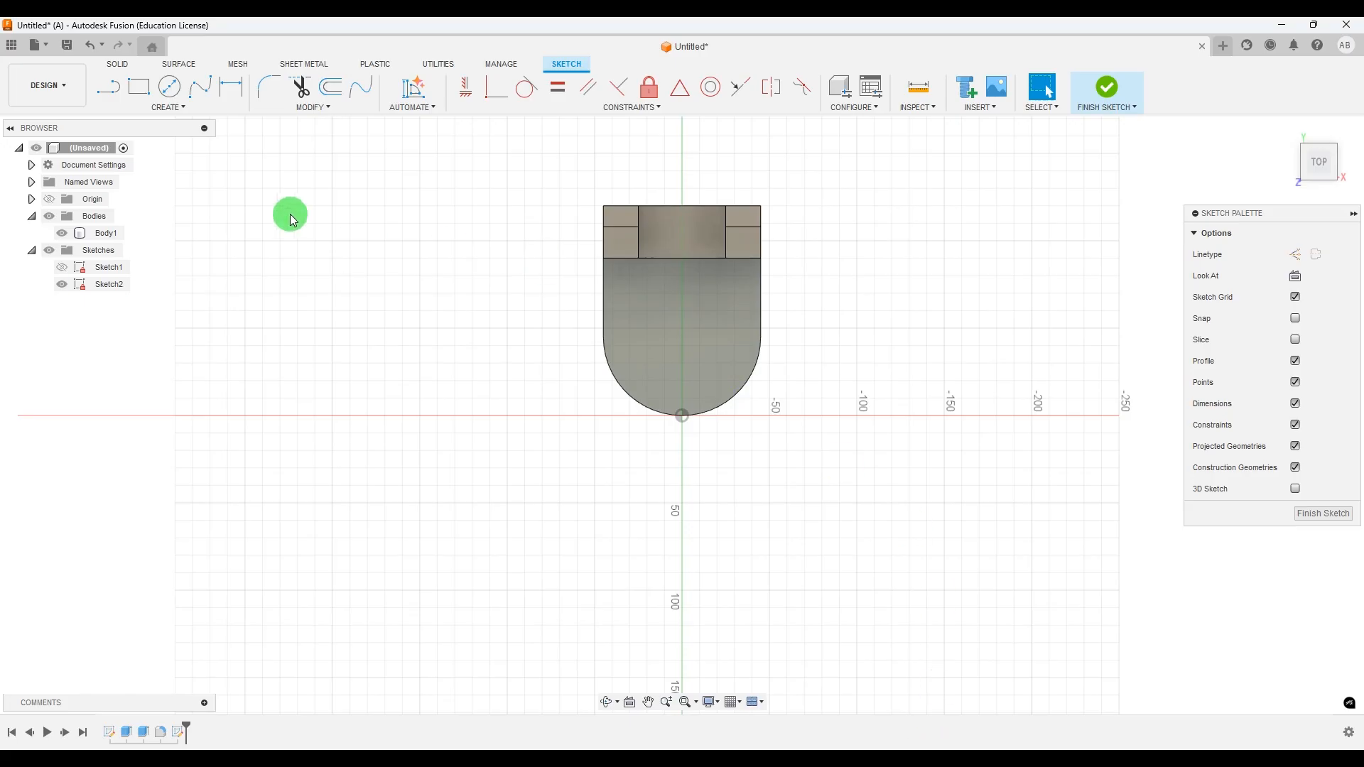
Sketch a center-diameter circle on the base's top face, centred on the vertical axis between the upright and the rounded end.
click(169, 86)
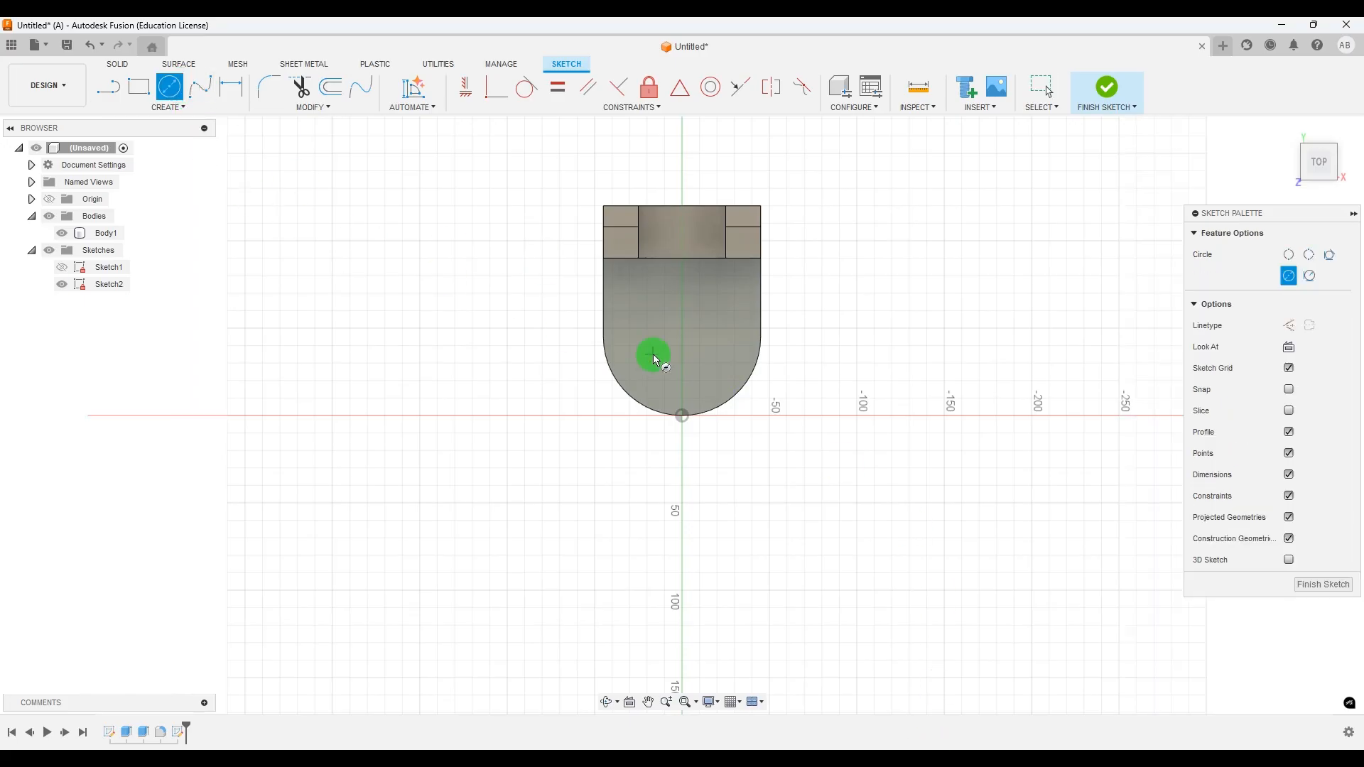
click(681, 319)
text(60)
key(Return)
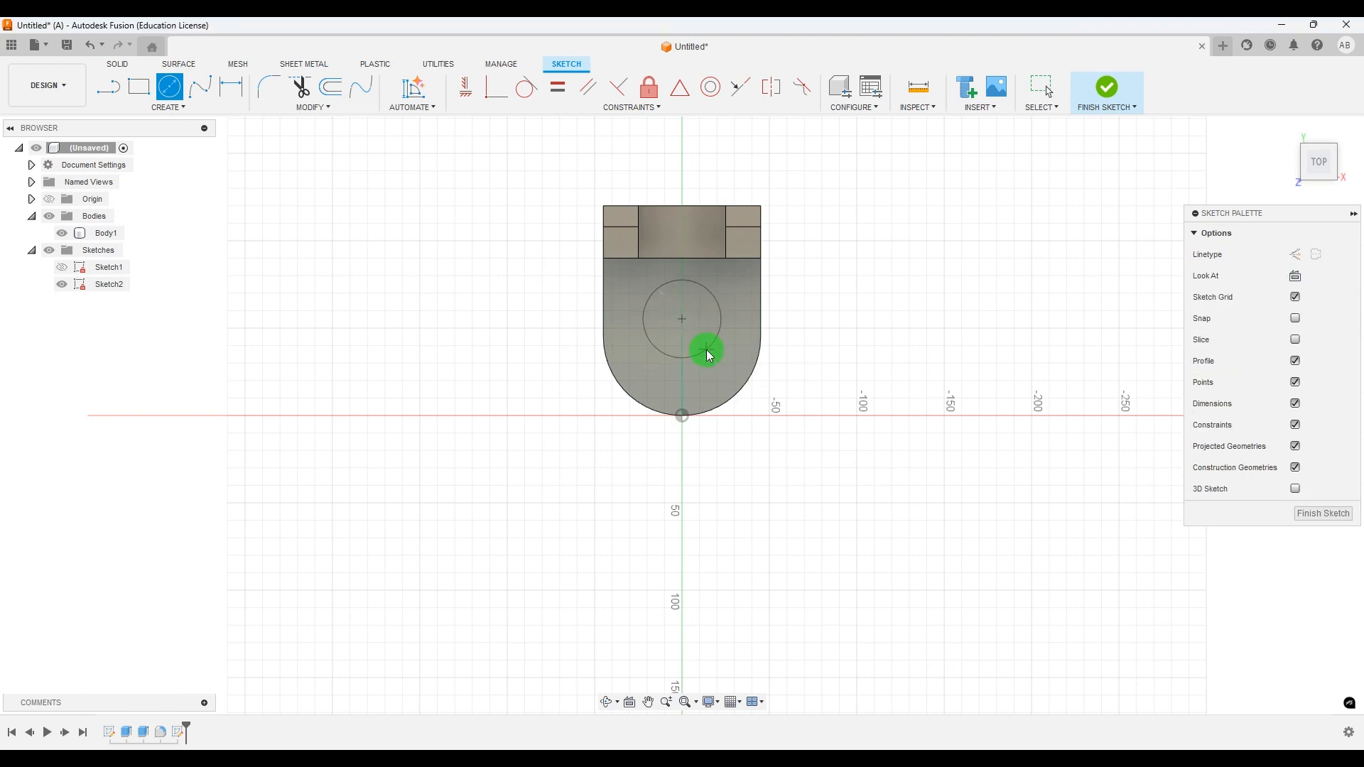
Set the circle's diameter to 60 mm and make it concentric with the base's rounded end arc.
key(Escape)
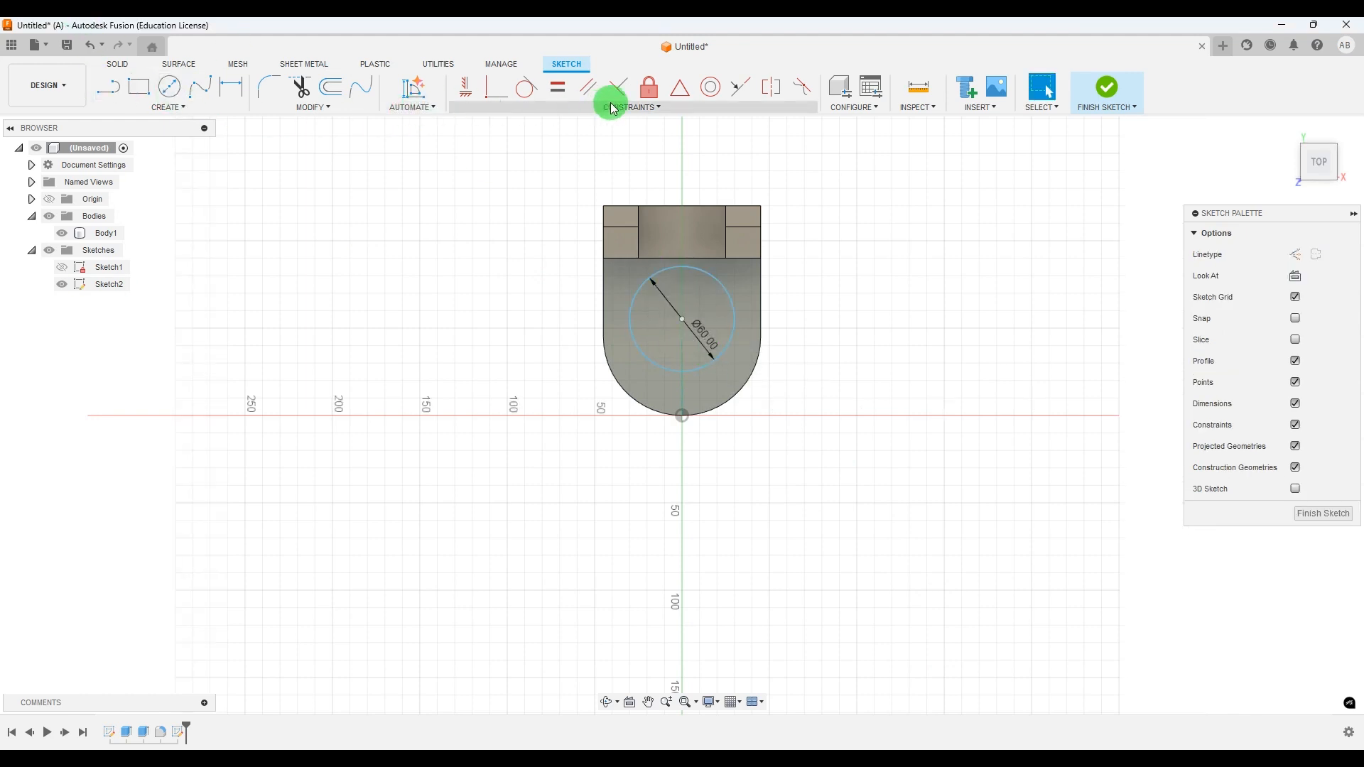
click(711, 93)
click(739, 400)
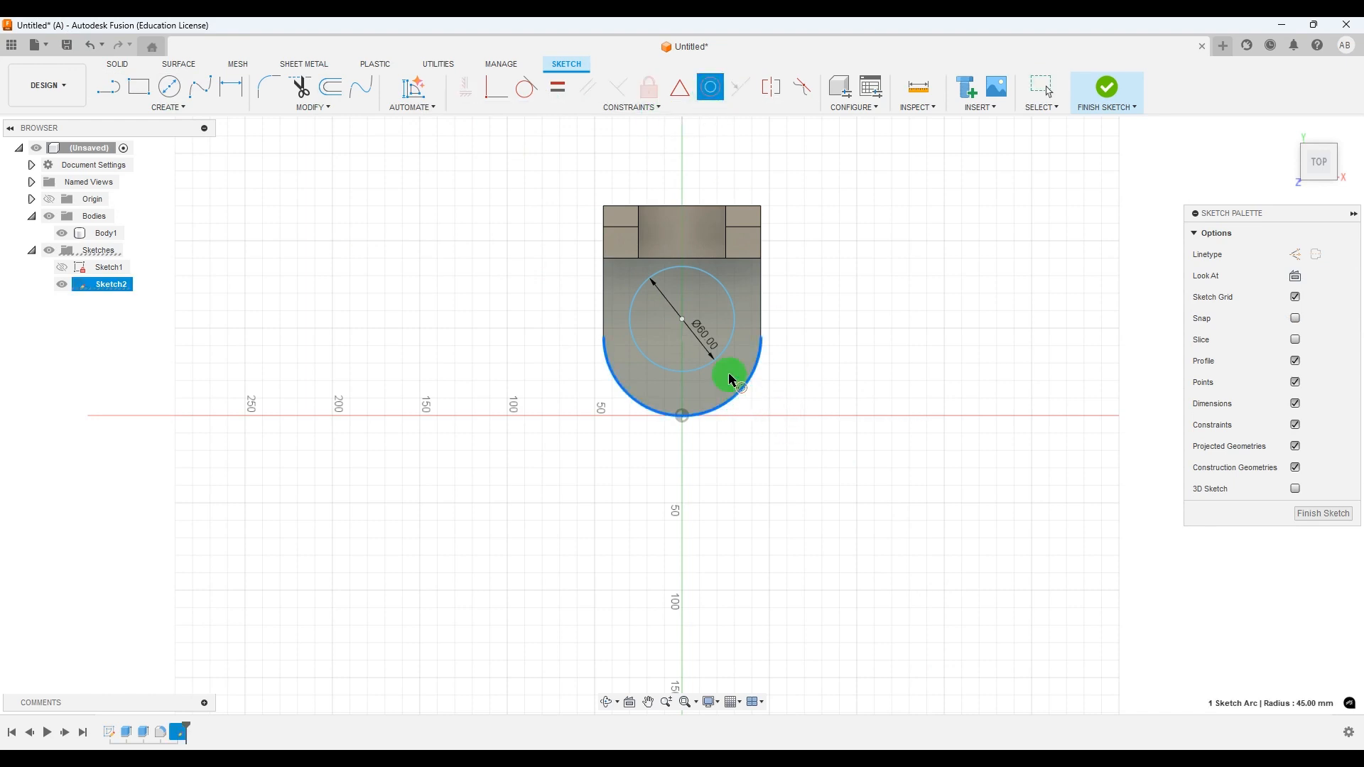
click(707, 371)
Sketch two vertical lines about 16 mm long from the circle to the base's rounded edge, one on each side of the vertical axis.
click(107, 87)
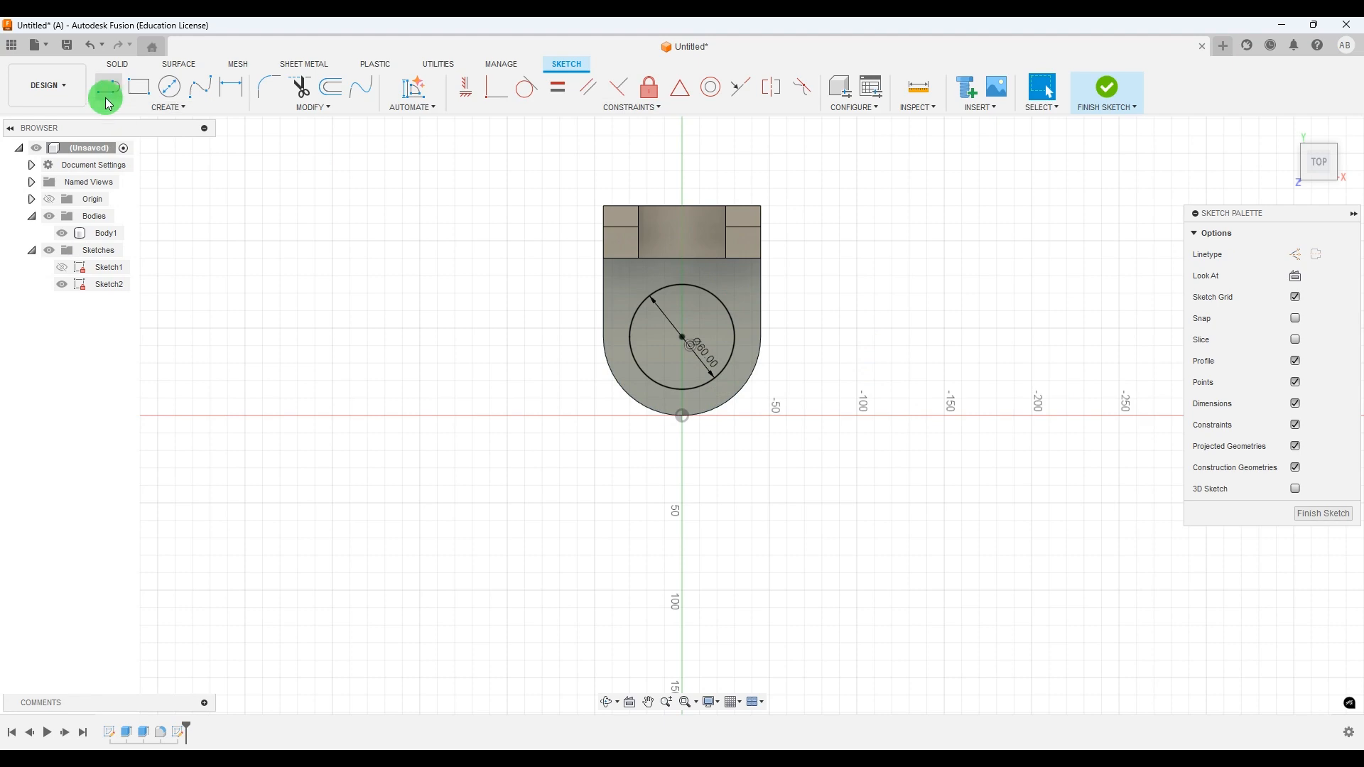
scroll(626, 384, up, 2)
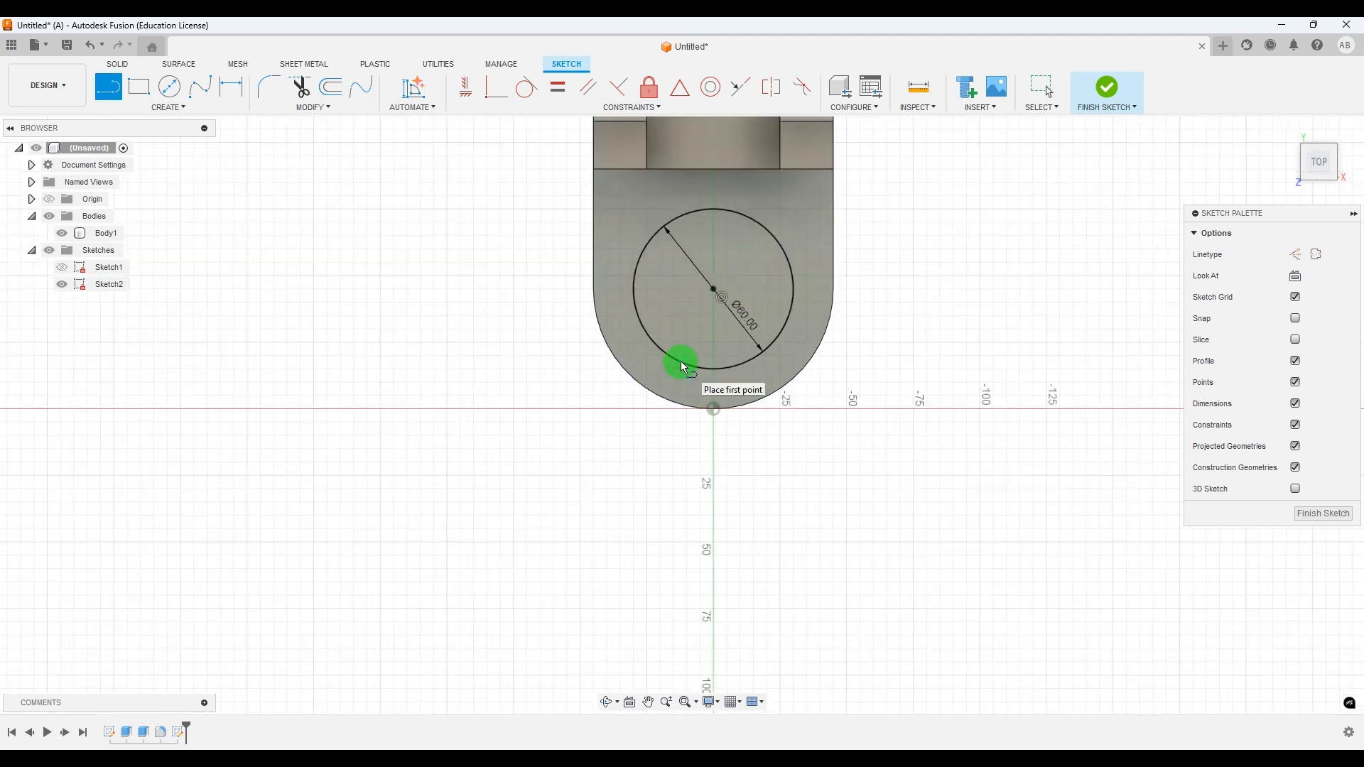
click(682, 364)
scroll(683, 410, up, 3)
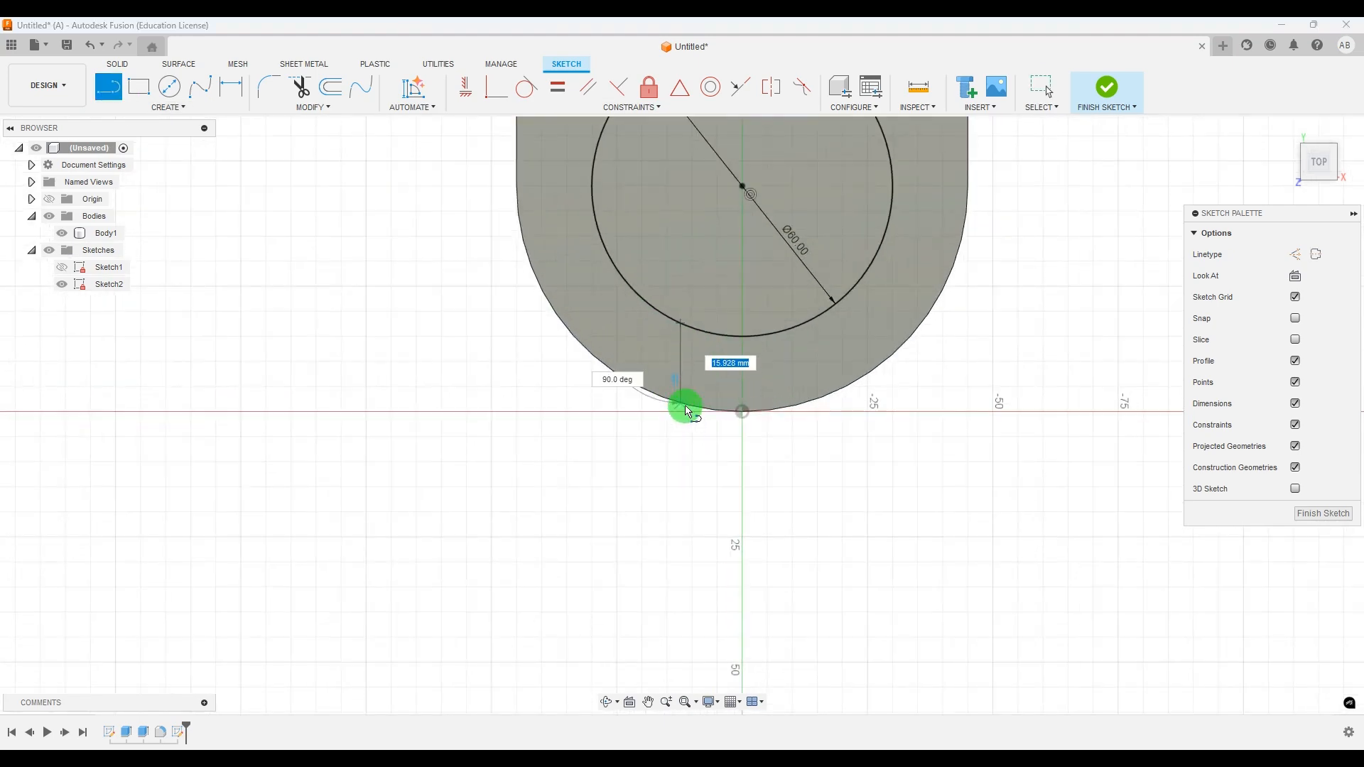
click(680, 407)
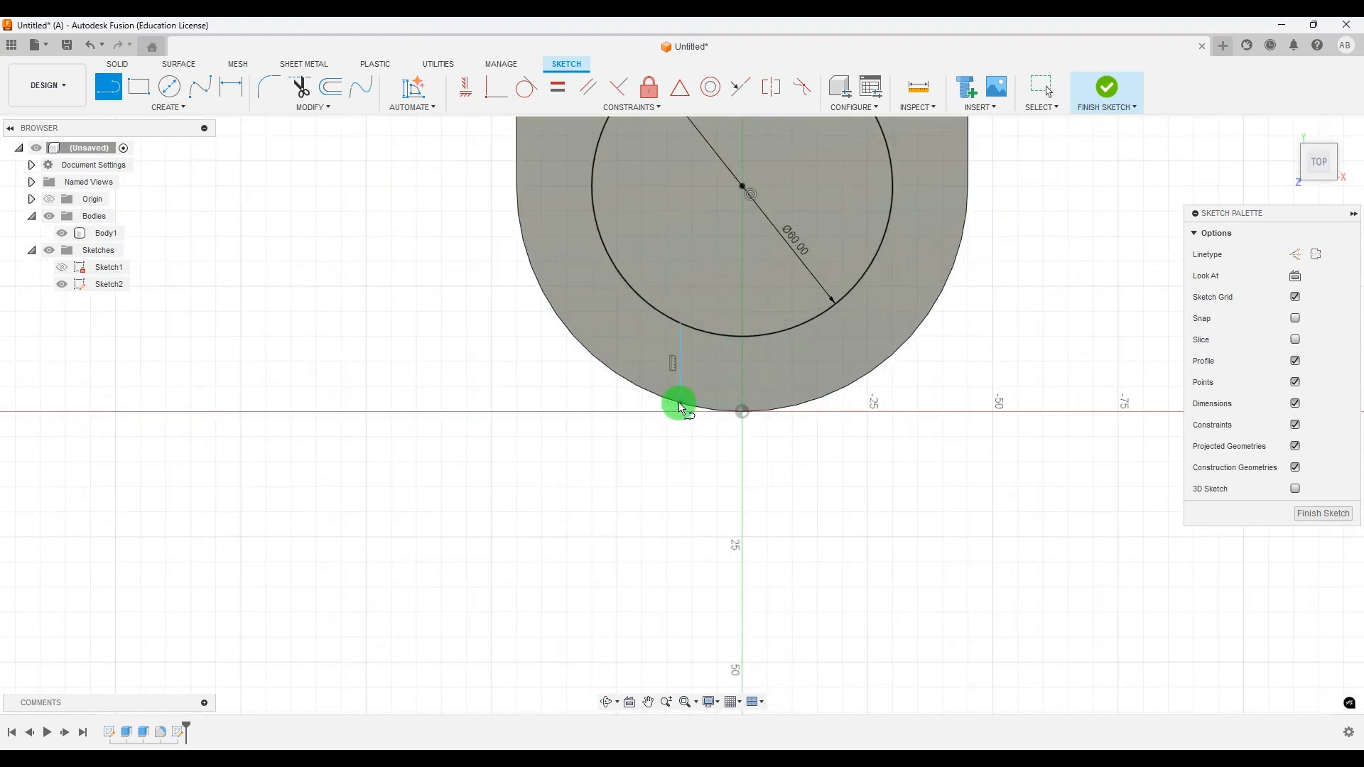
click(793, 331)
click(791, 408)
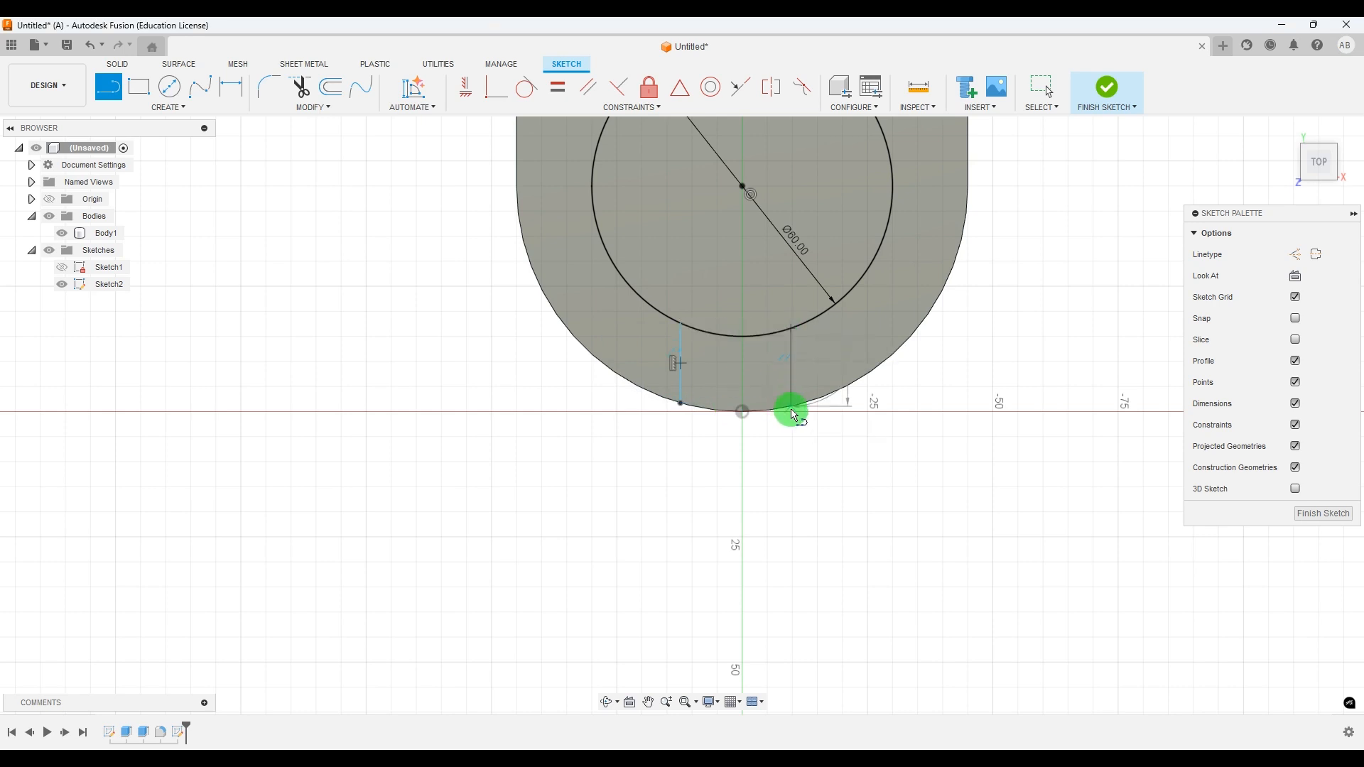
Dimension the spacing between the two vertical slot lines as 30 mm.
click(231, 87)
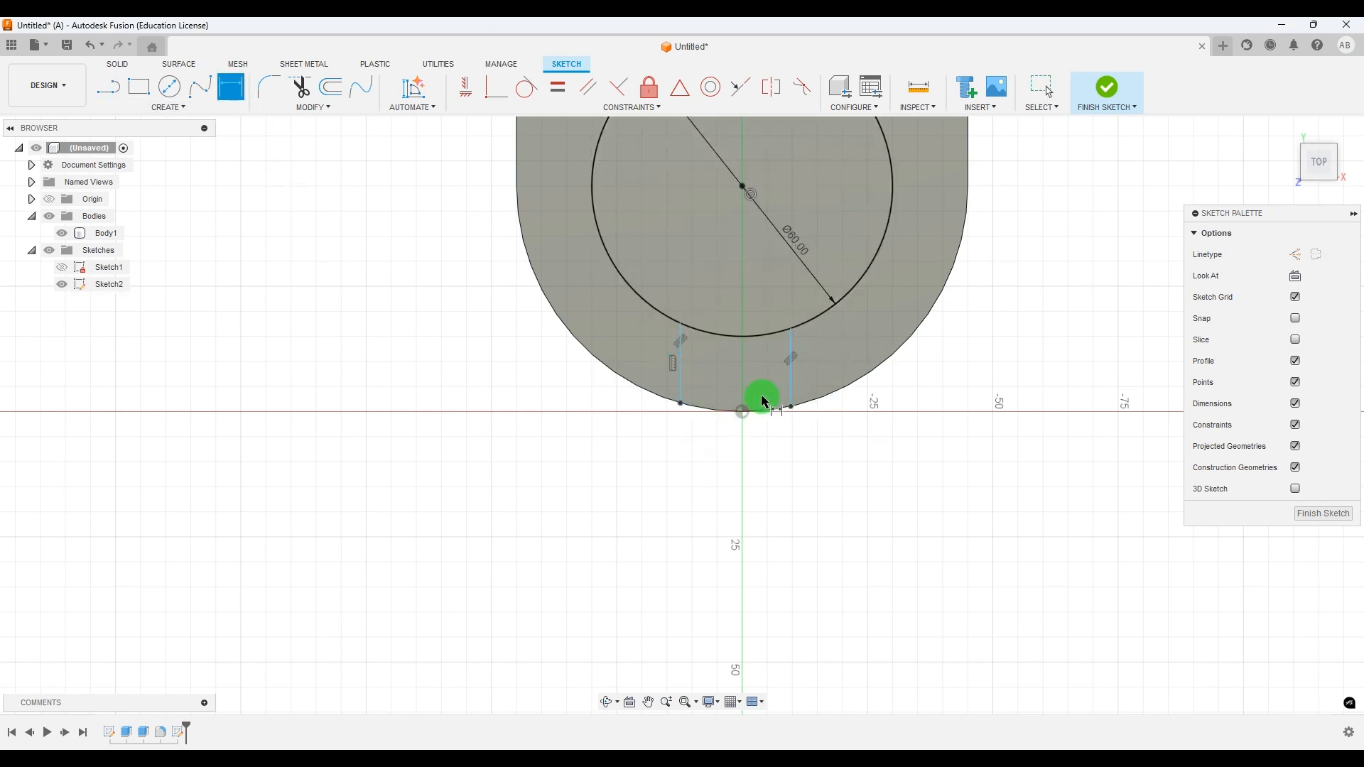
click(792, 376)
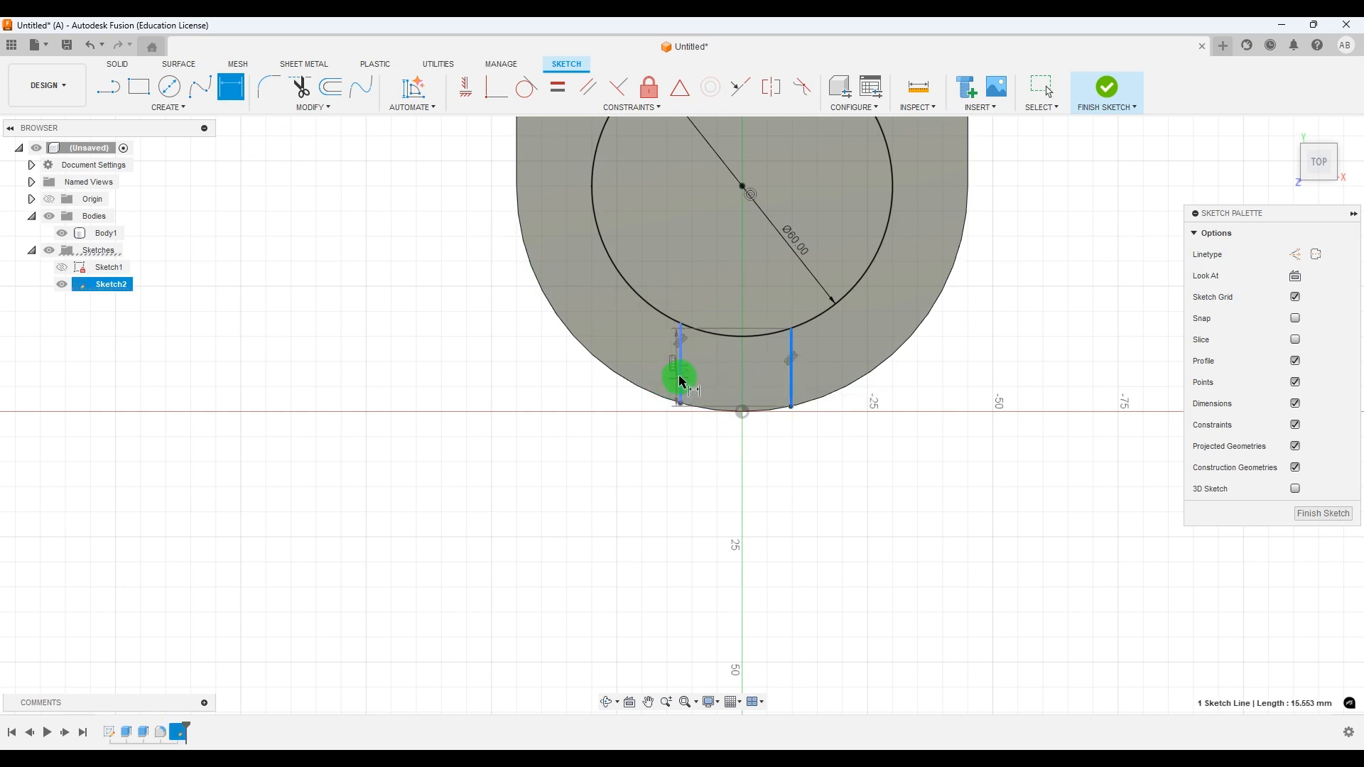
click(737, 480)
key(Return)
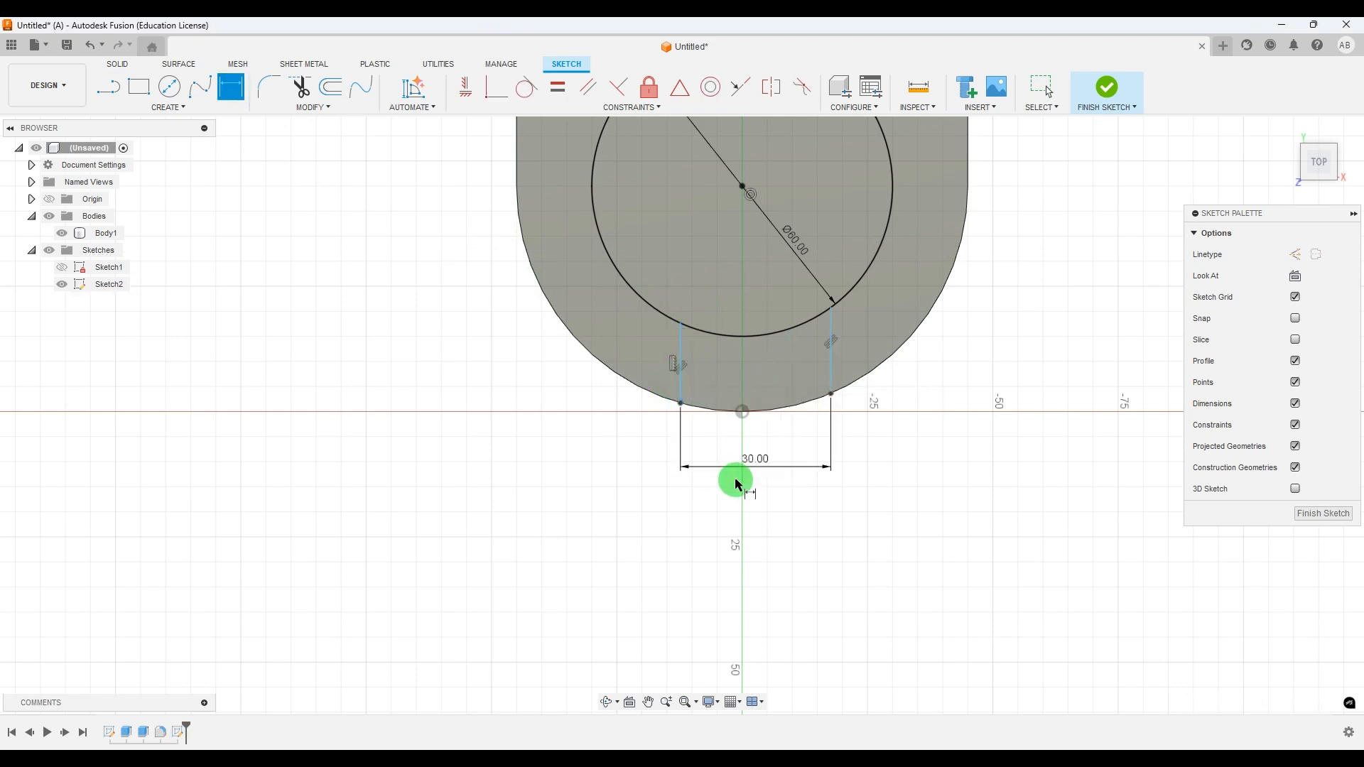
Dimension the left slot line 15 mm from the sketch origin and finish the sketch.
click(742, 412)
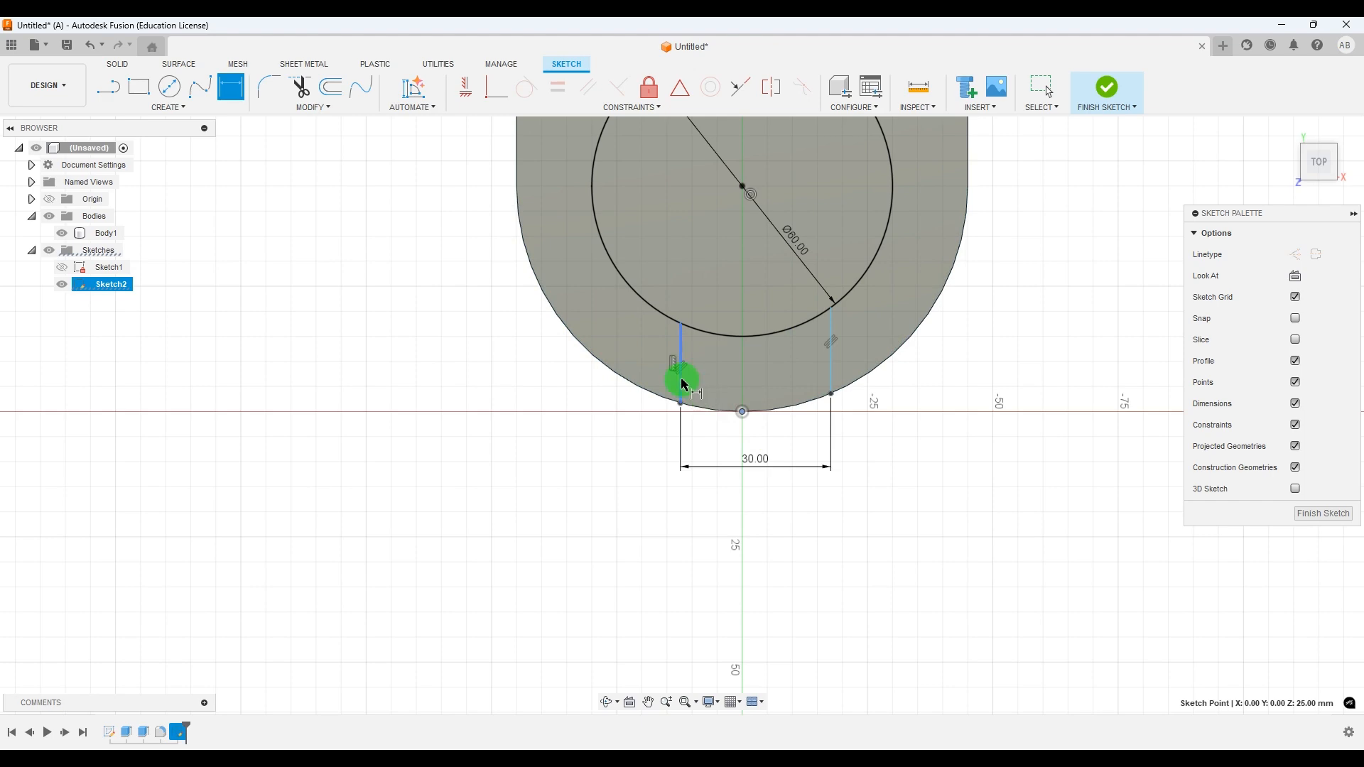
click(680, 377)
click(707, 441)
text(15)
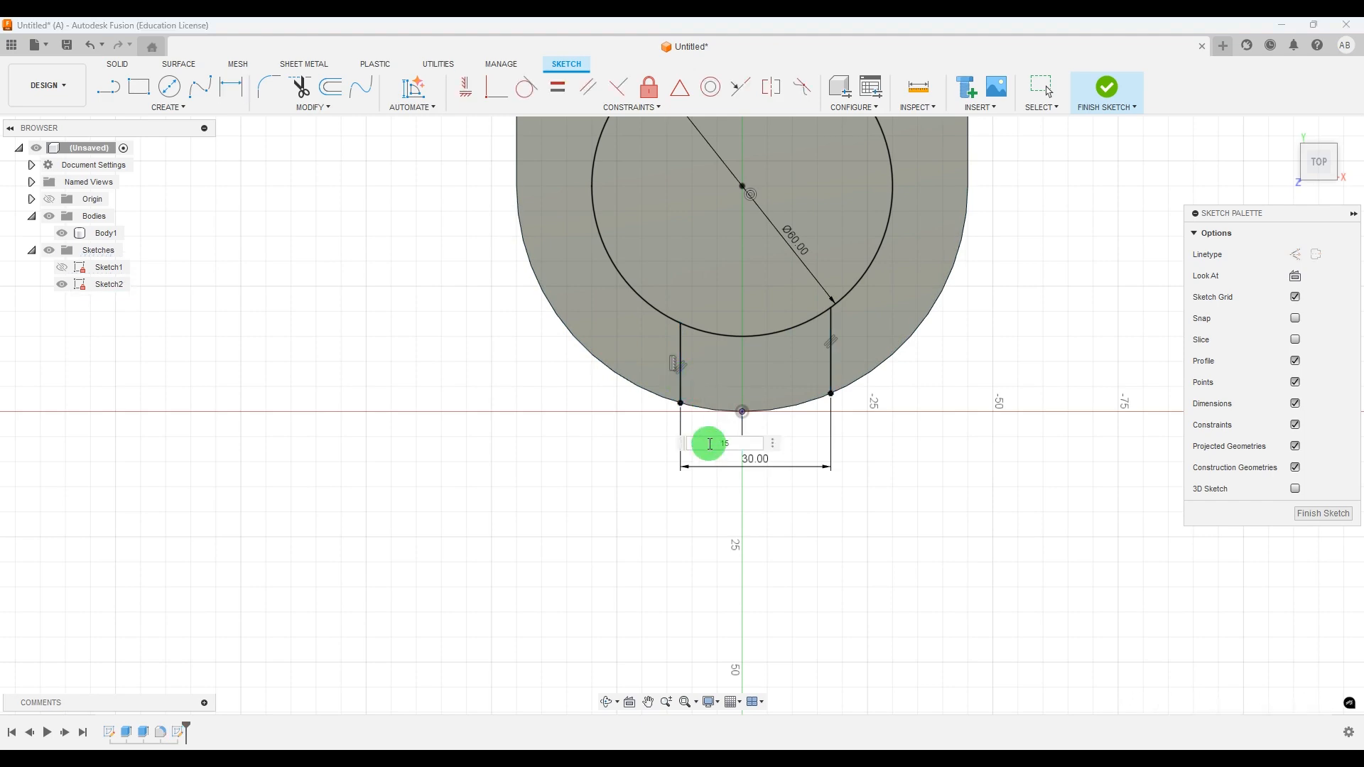
key(Return)
key(Escape)
mouse_move(843, 466)
shift+middle_down()
mouse_move(739, 518)
mouse_move(791, 480)
mouse_move(785, 523)
mouse_move(773, 520)
mouse_move(914, 490)
mouse_move(888, 503)
shift+middle_up()
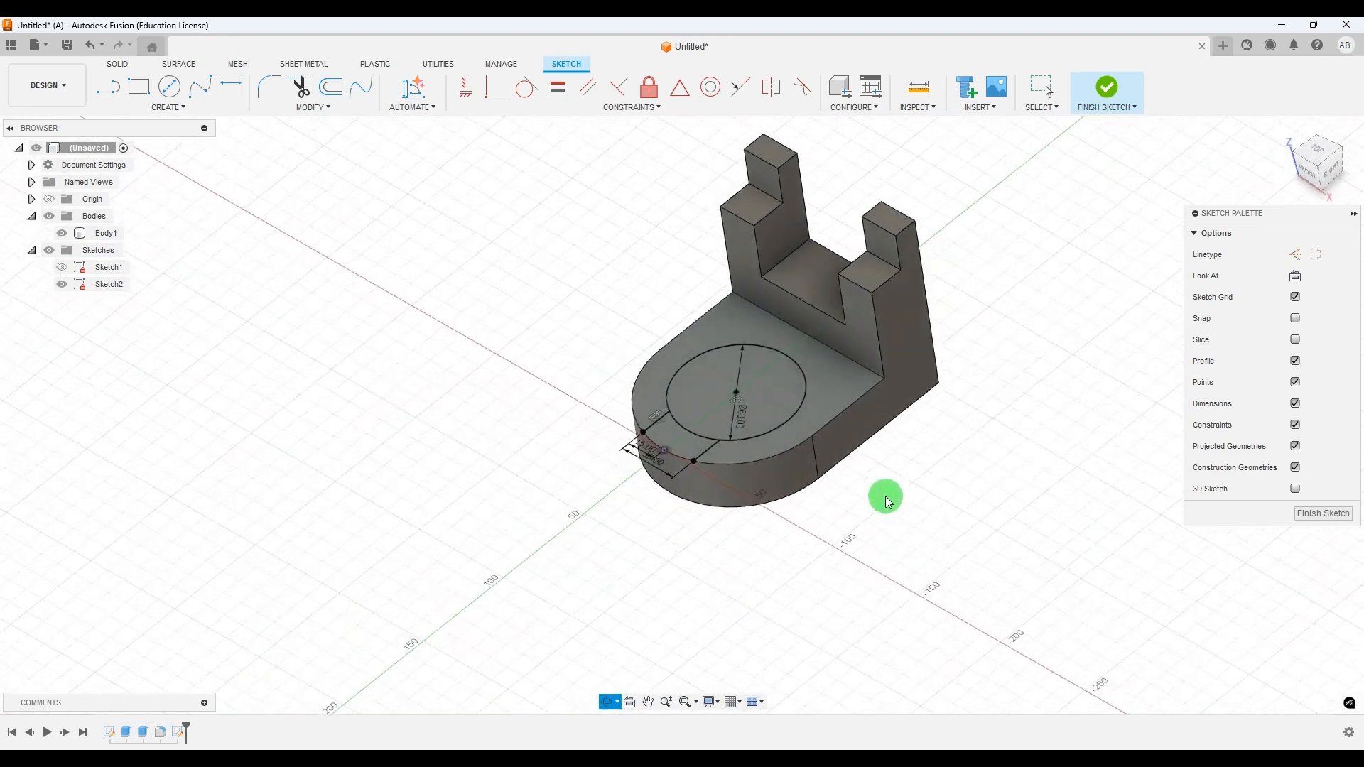
scroll(888, 502, up, 2)
scroll(1177, 526, down, 3)
click(1322, 515)
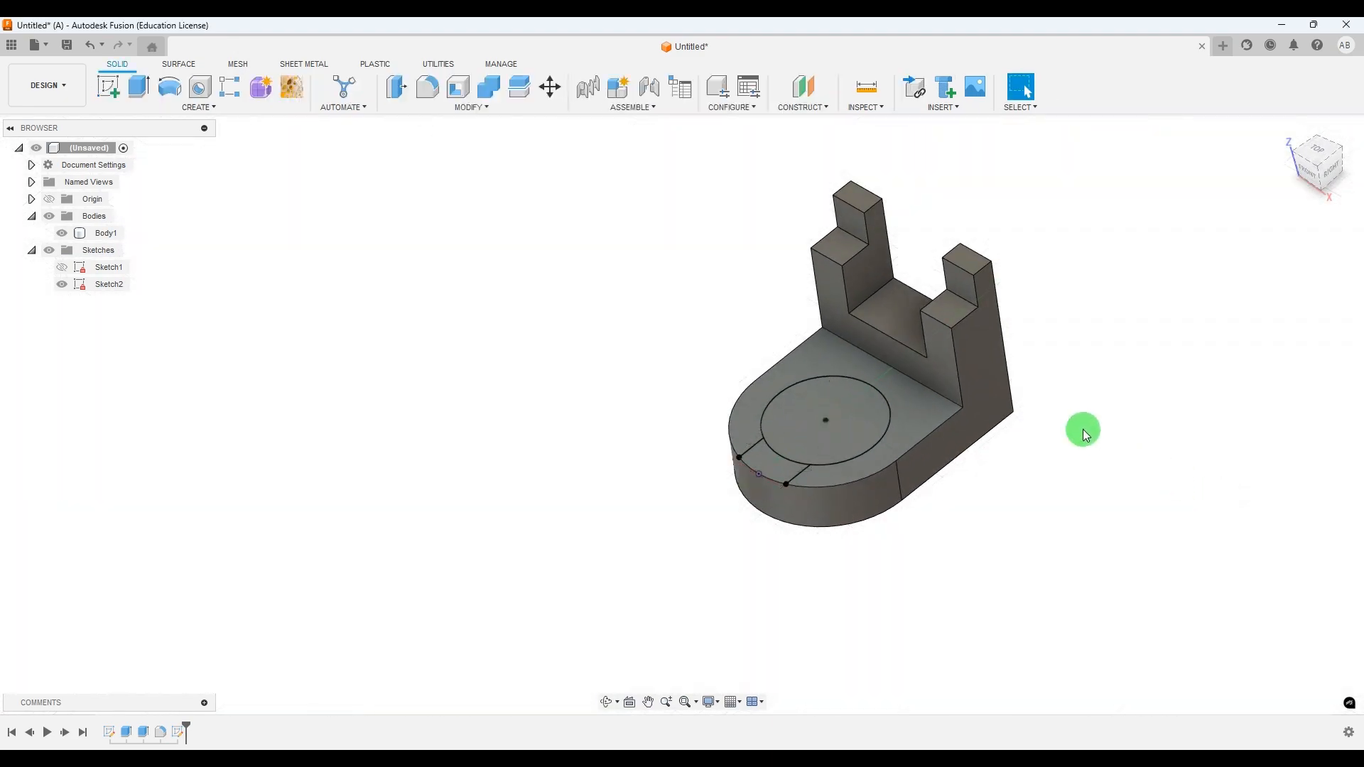
Extrude the circle and slot profiles downward through the base as a cut with extent All.
scroll(676, 441, up, 2)
scroll(764, 359, down, 2)
click(139, 89)
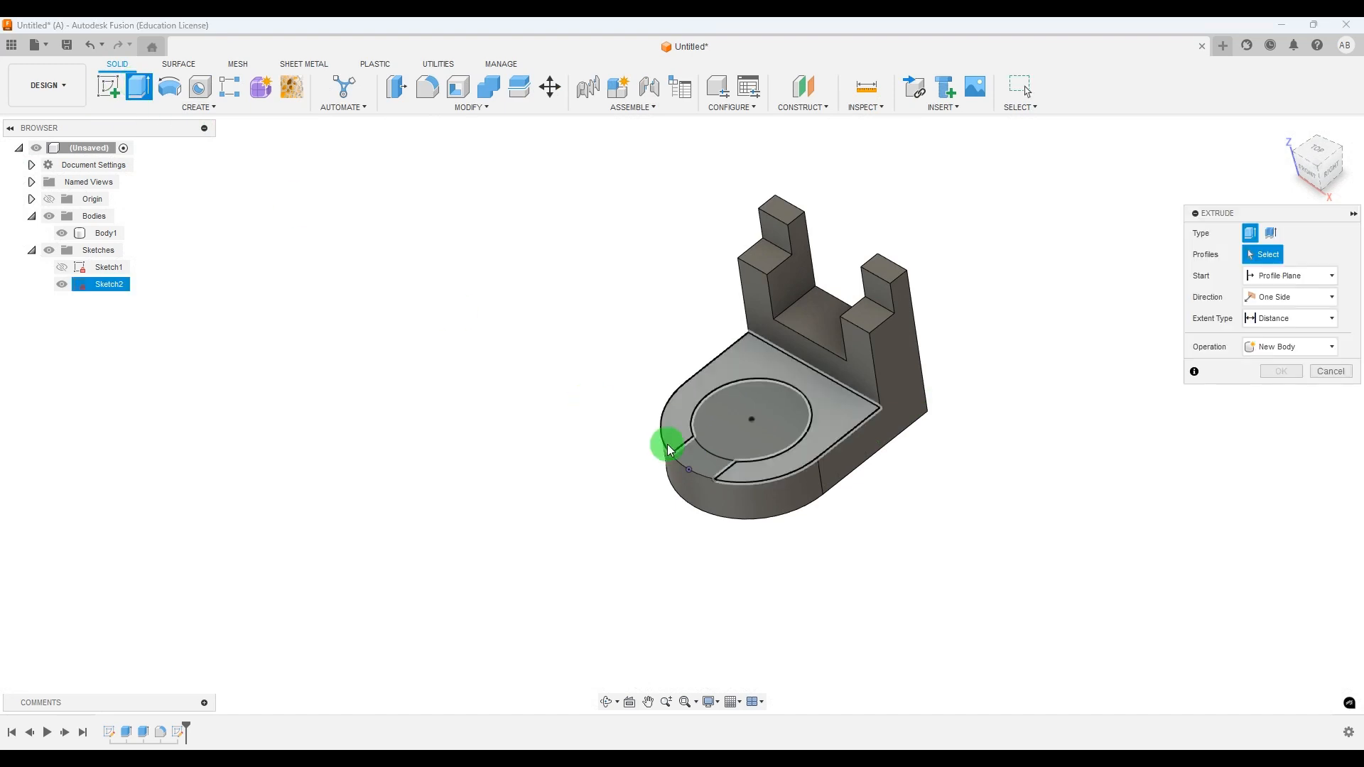
click(731, 442)
click(703, 463)
shift+middle_drag(1034, 438, 1020, 429)
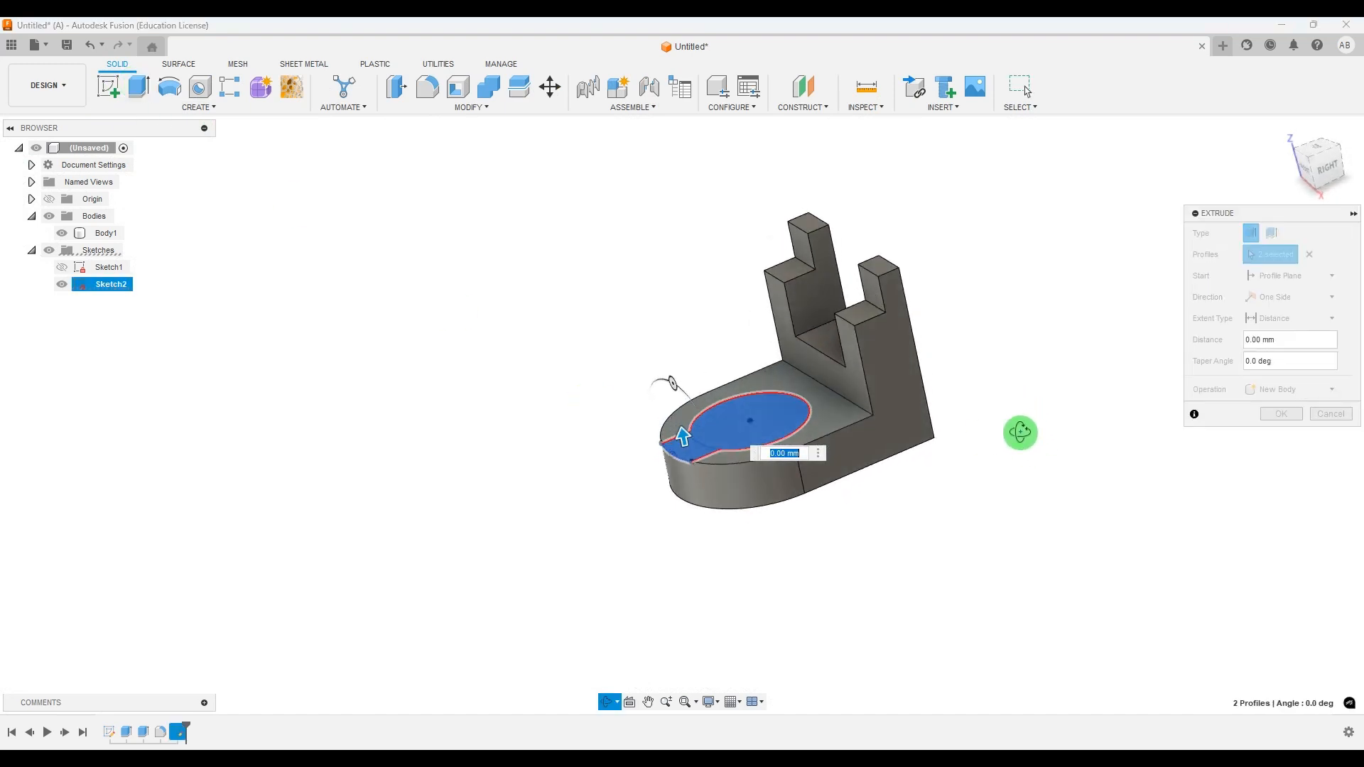
drag(696, 436, 711, 595)
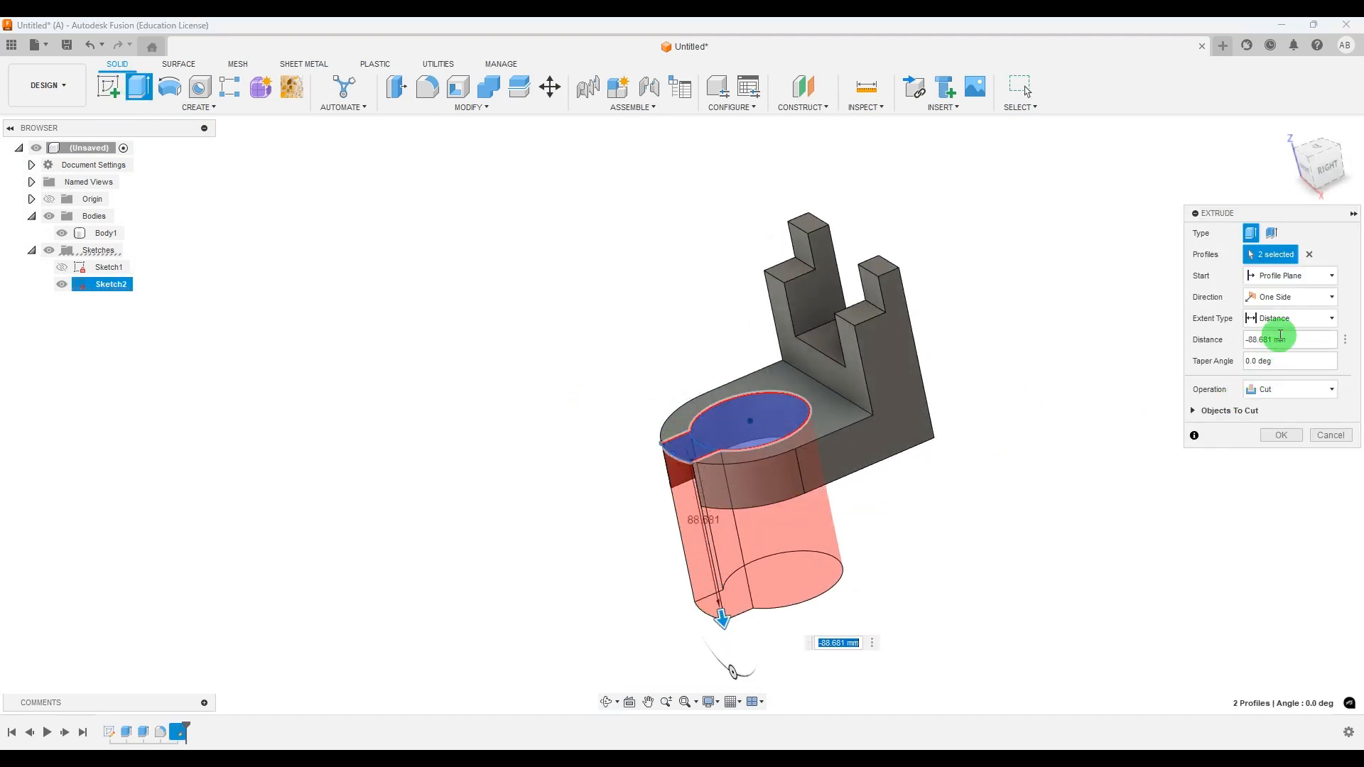
click(1279, 319)
click(1275, 358)
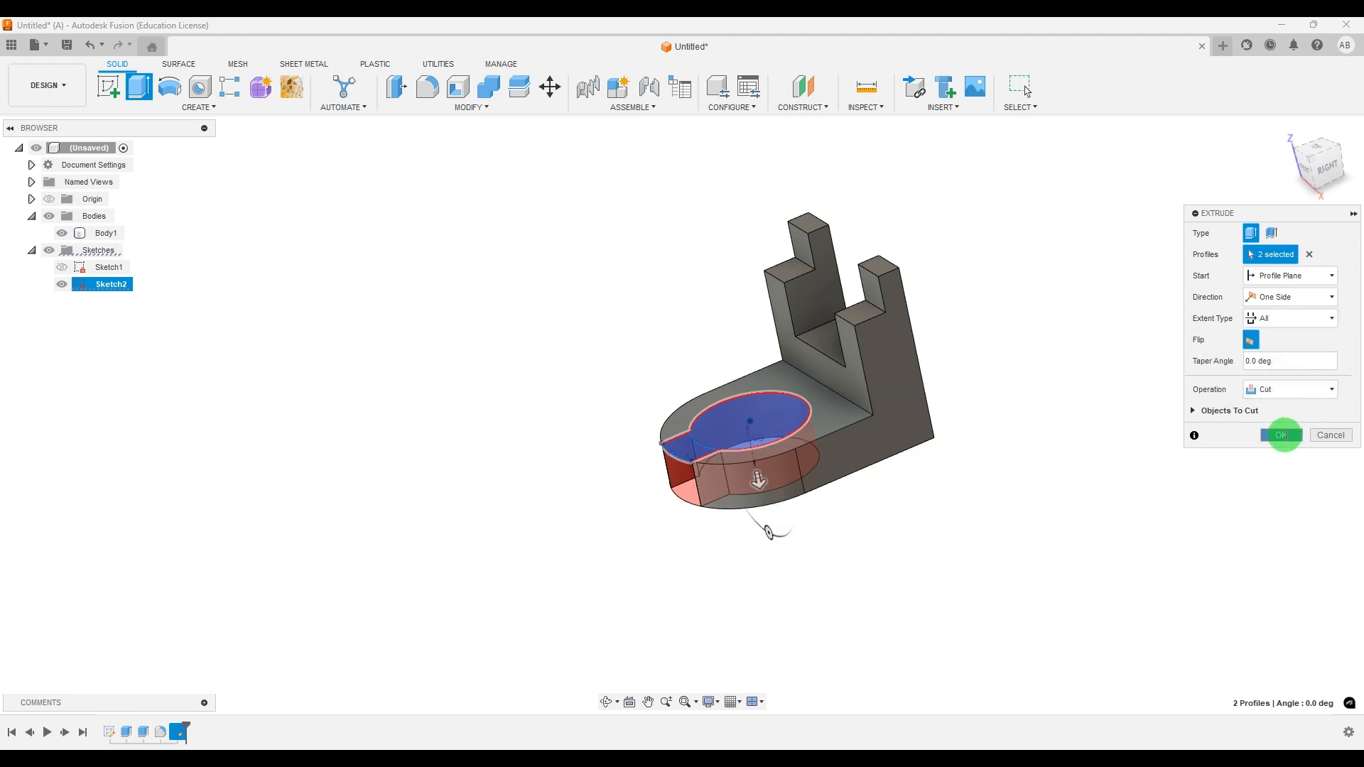
click(1280, 435)
Show the bracket in the home isometric view and compare it with reference drawing 219.png.
shift+middle_drag(1004, 363, 1123, 362)
click(1291, 132)
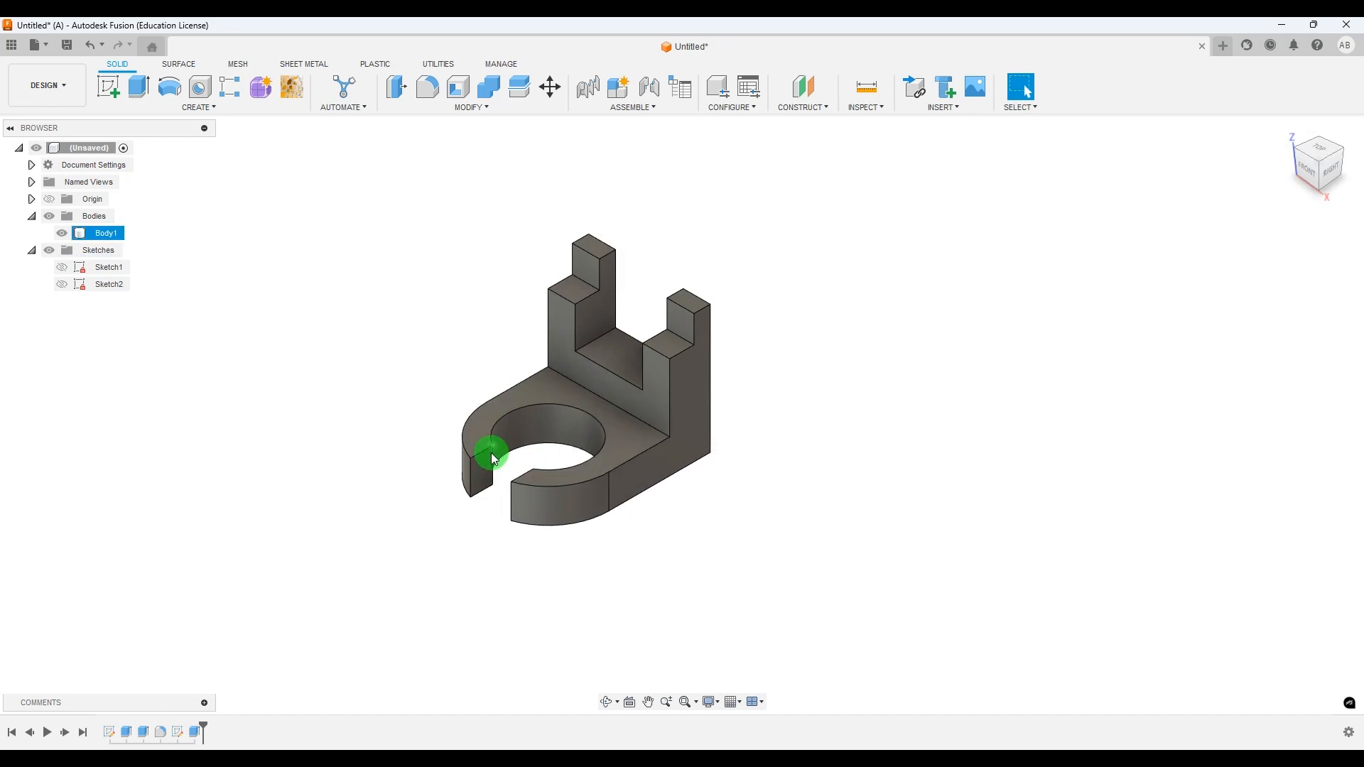
scroll(398, 436, up, 3)
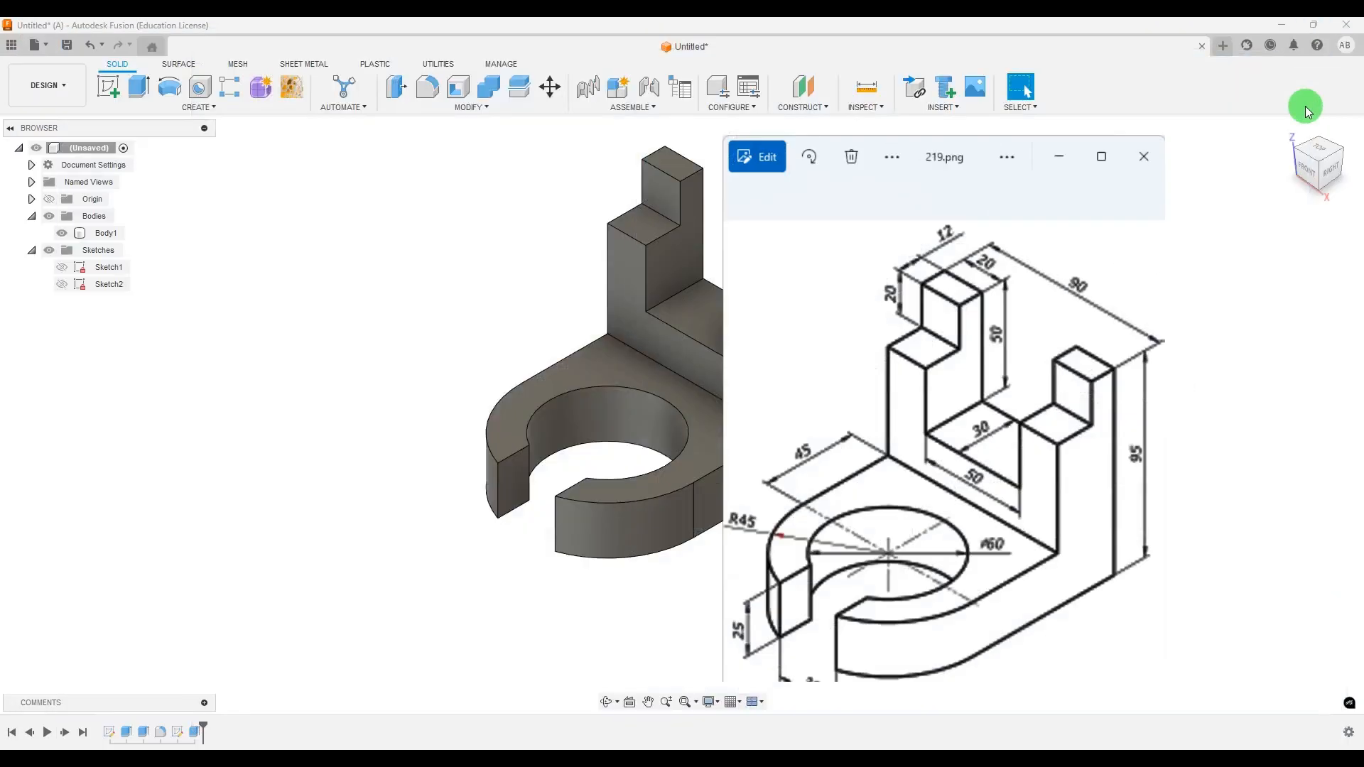
scroll(479, 441, down, 2)
scroll(462, 433, down, 2)
scroll(722, 351, up, 4)
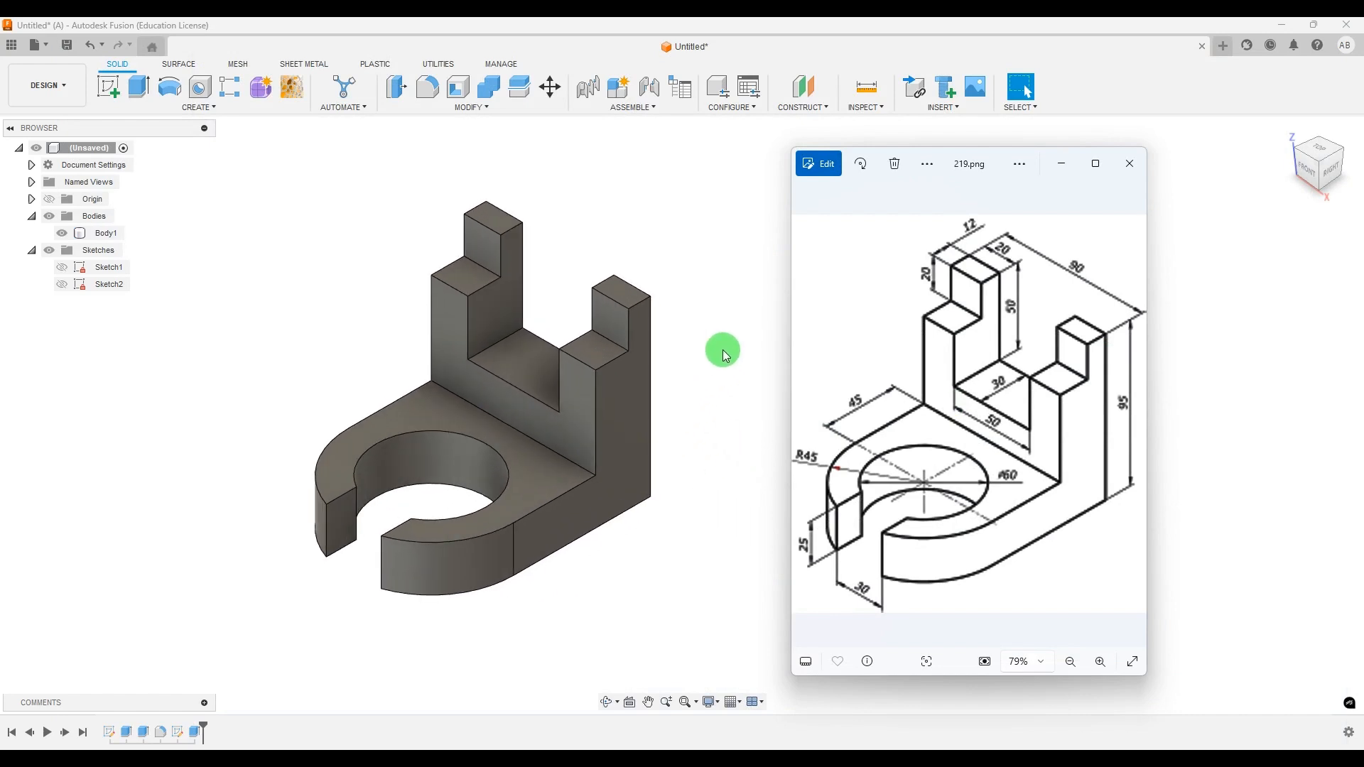